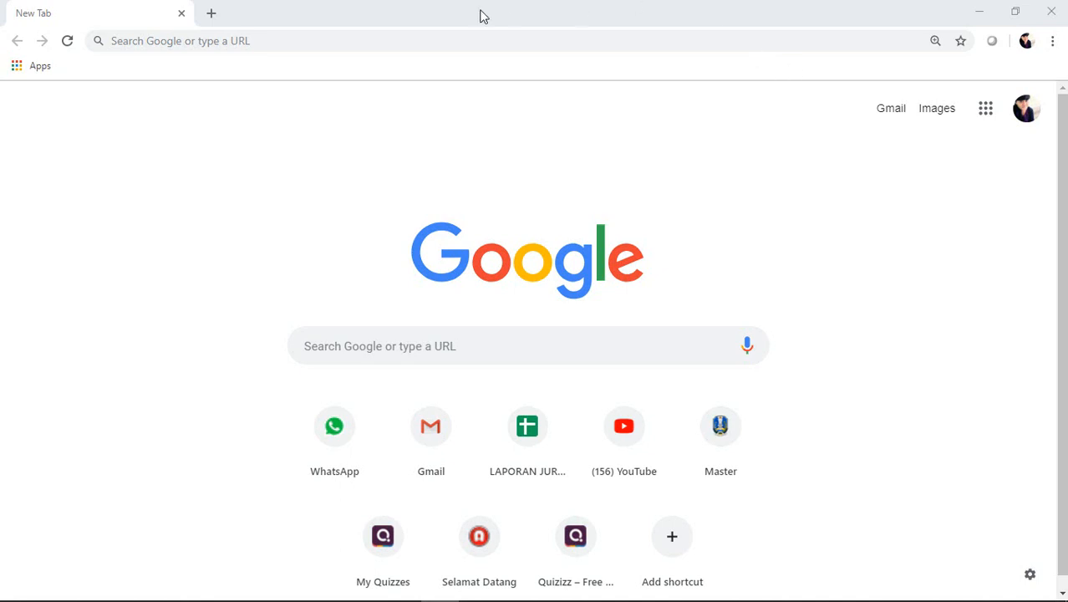
Open quizizz.com and log in with the saved account credentials.
click(430, 44)
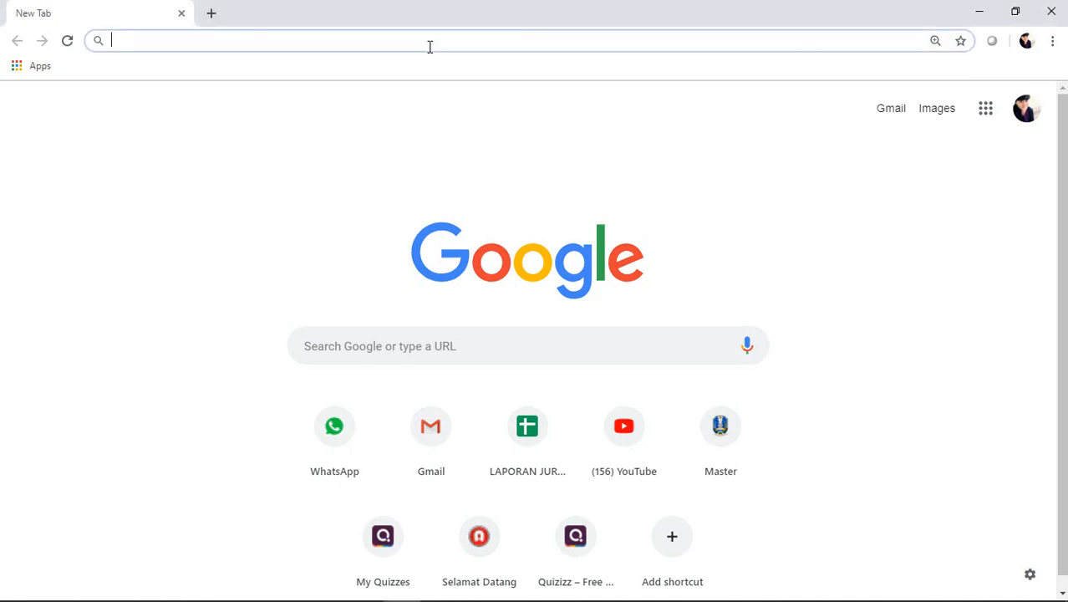
text(qui)
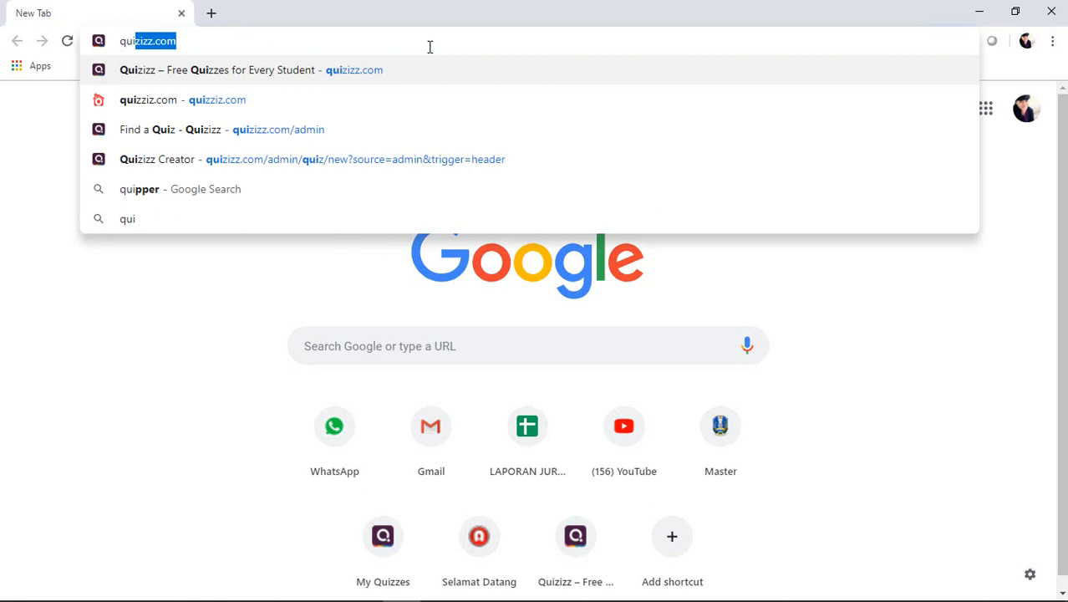
text(zizz.com)
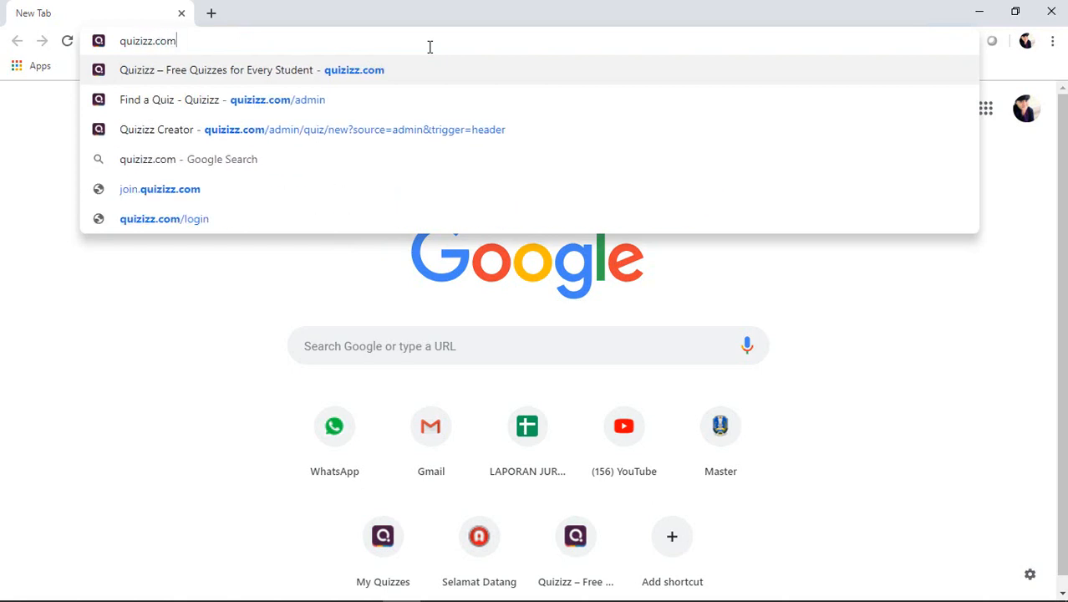
key(Return)
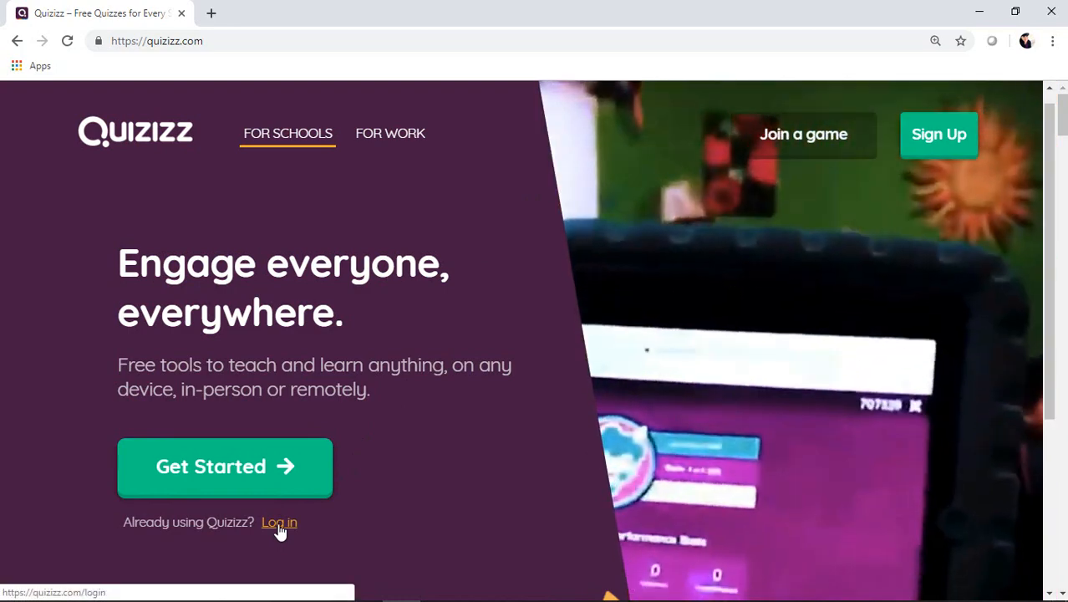
click(280, 525)
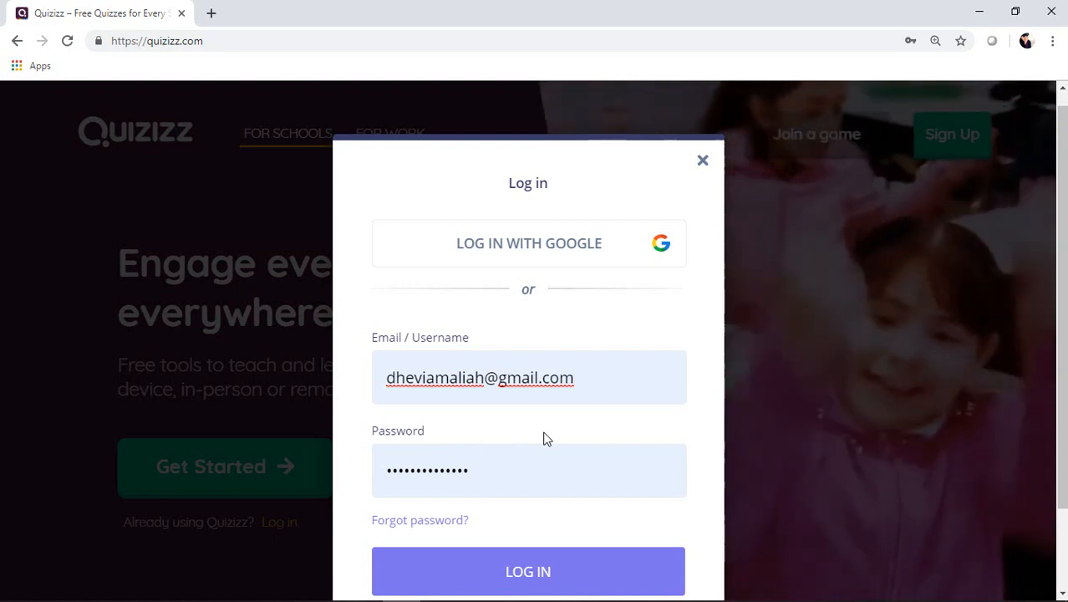
click(529, 576)
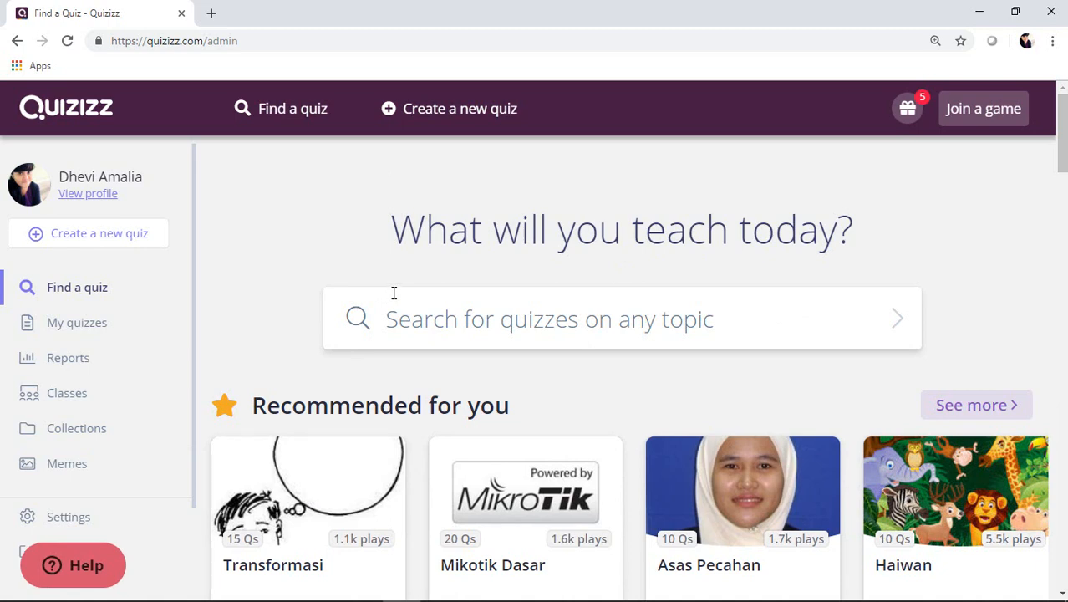
Create a new quiz named "Salam (Aisatsu)" with World Languages as its subject.
click(420, 114)
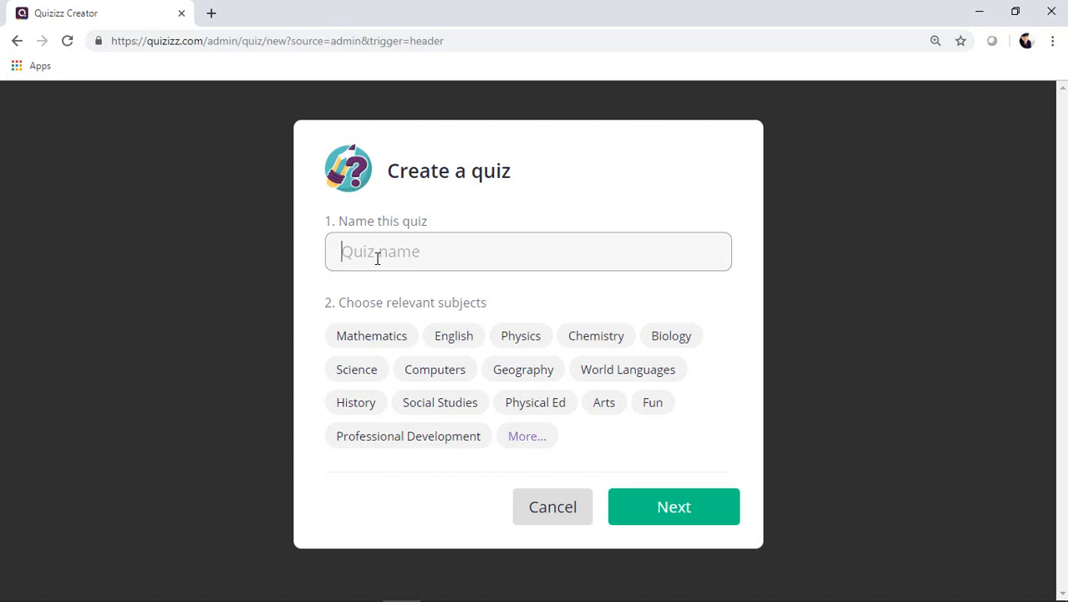
text(Salam (Aisatsu))
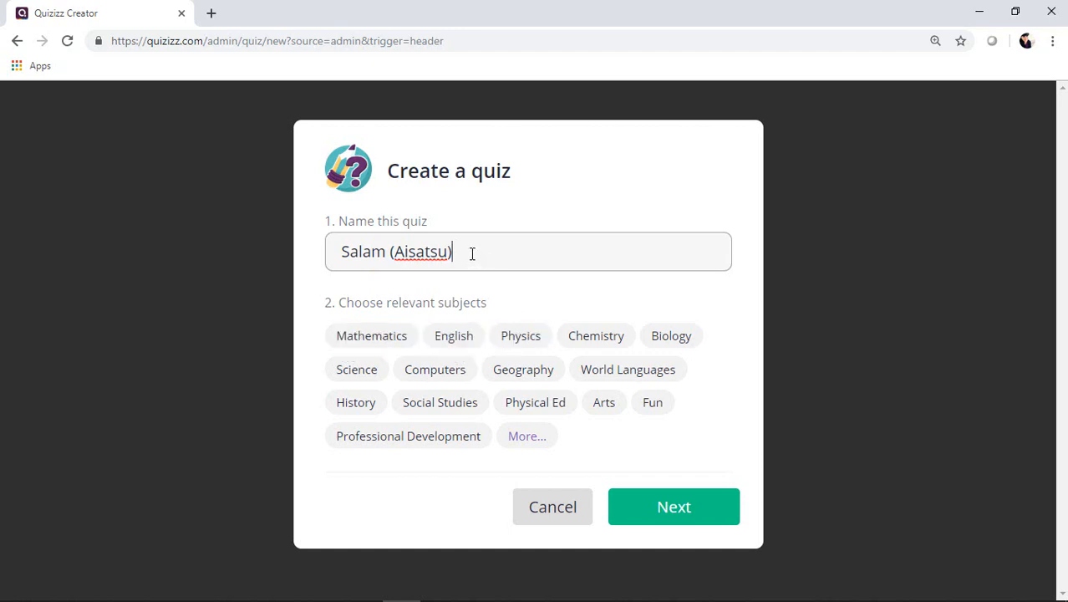
click(595, 378)
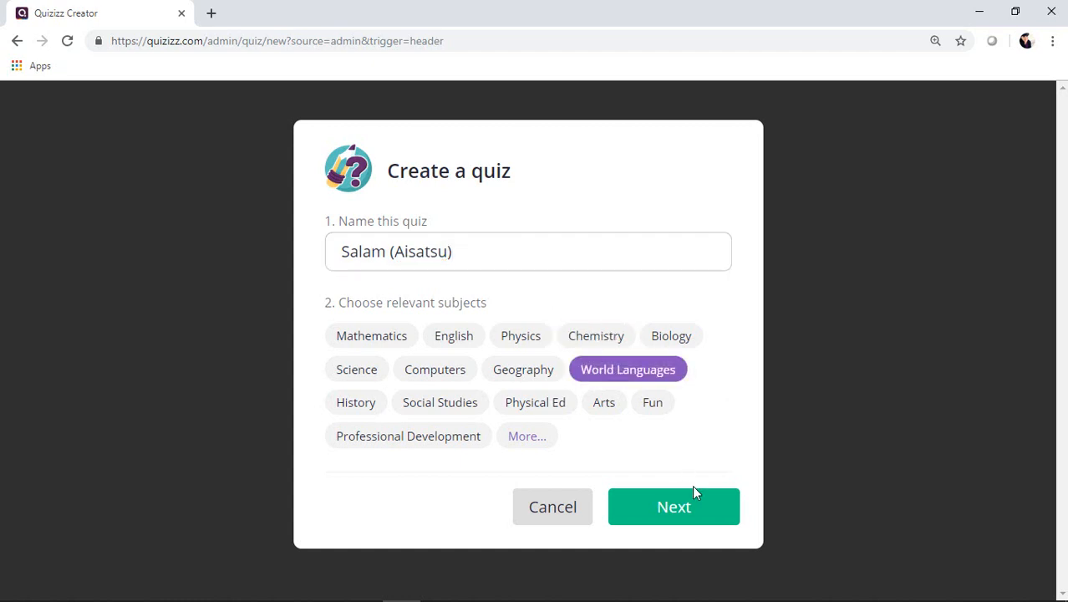
click(691, 517)
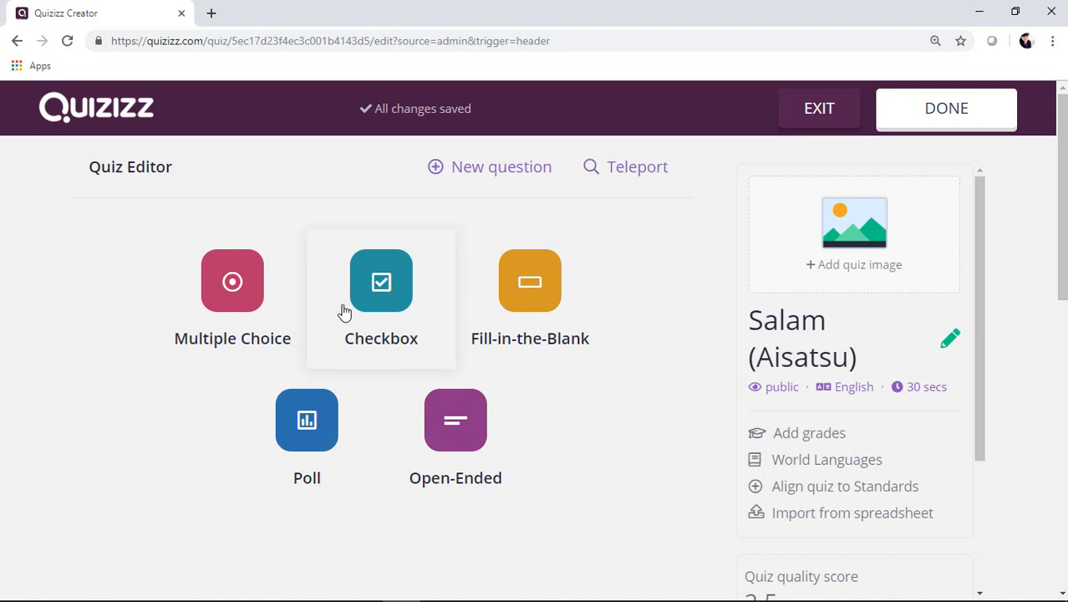
Add a multiple choice question with the text "Selamat pagi dalam bahasa Jepang adalah ....".
click(269, 326)
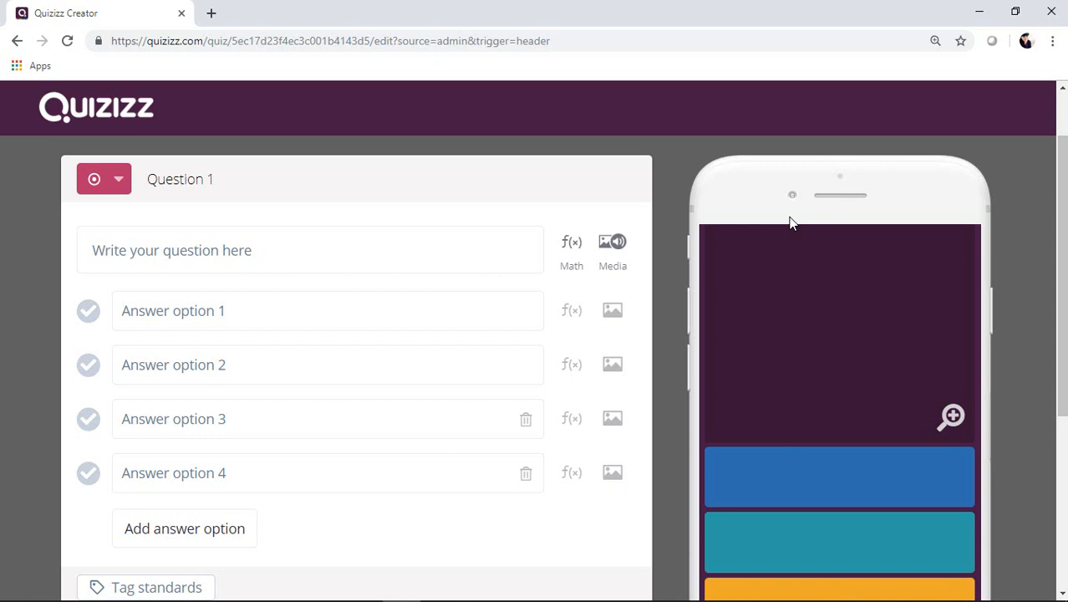
click(345, 251)
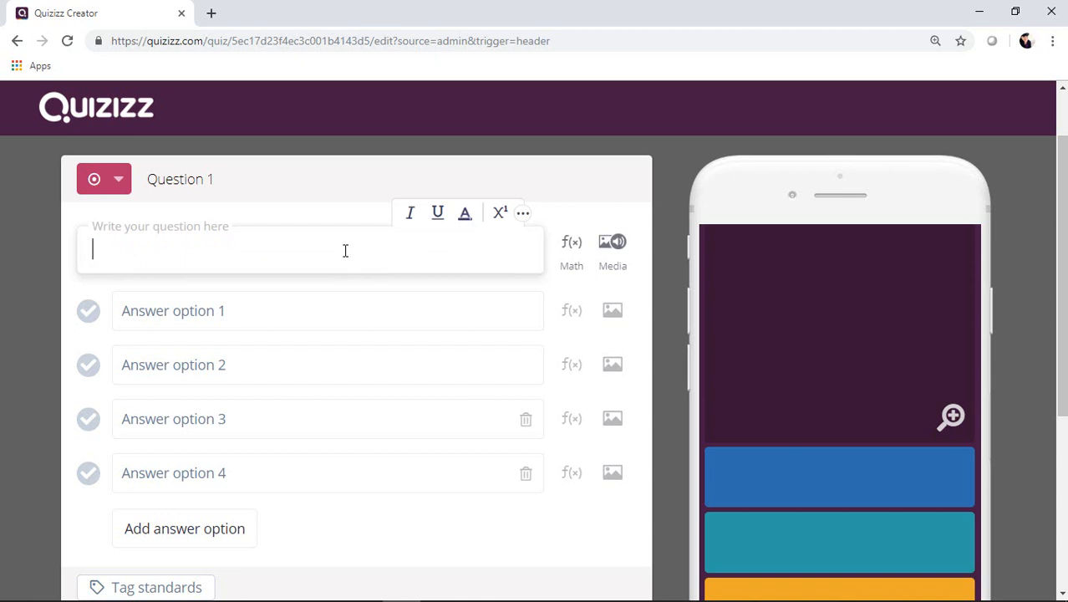
text(Selamat pagi d)
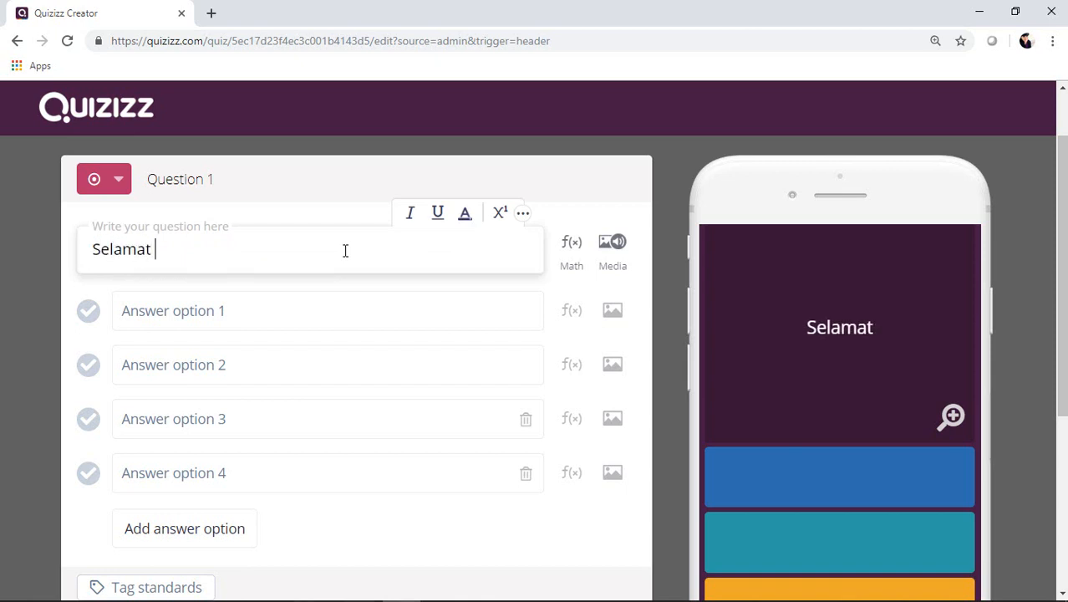
text(alam bahasa)
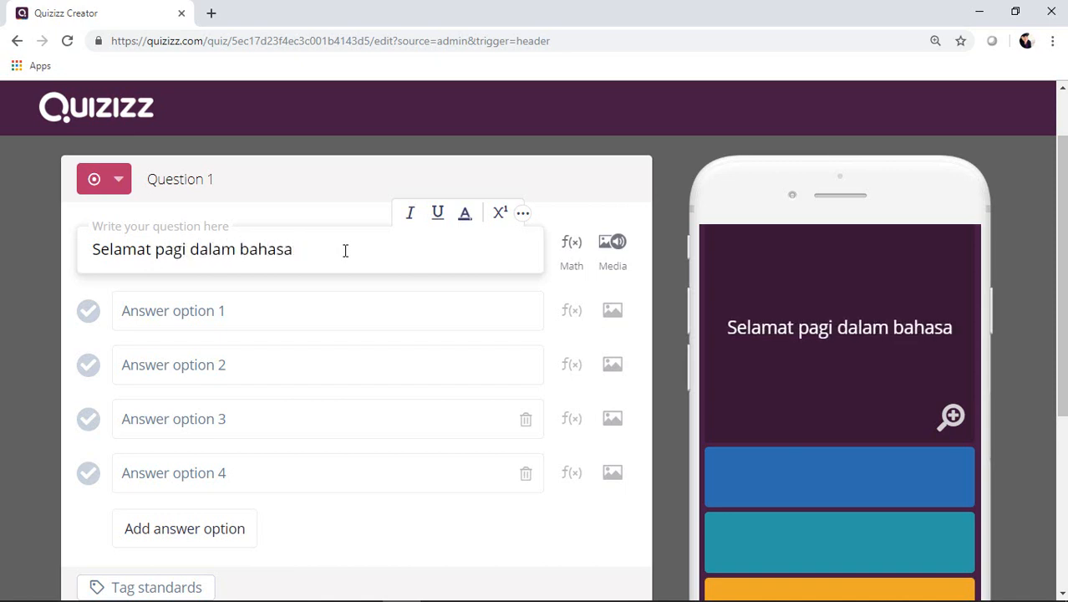
text( Jepang ad)
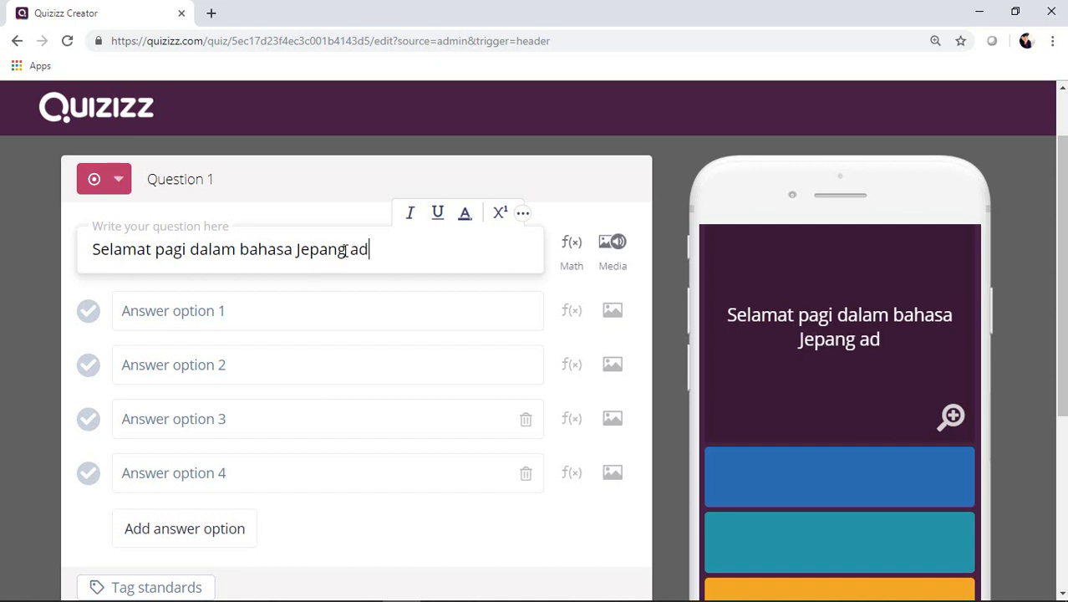
text(alah ....)
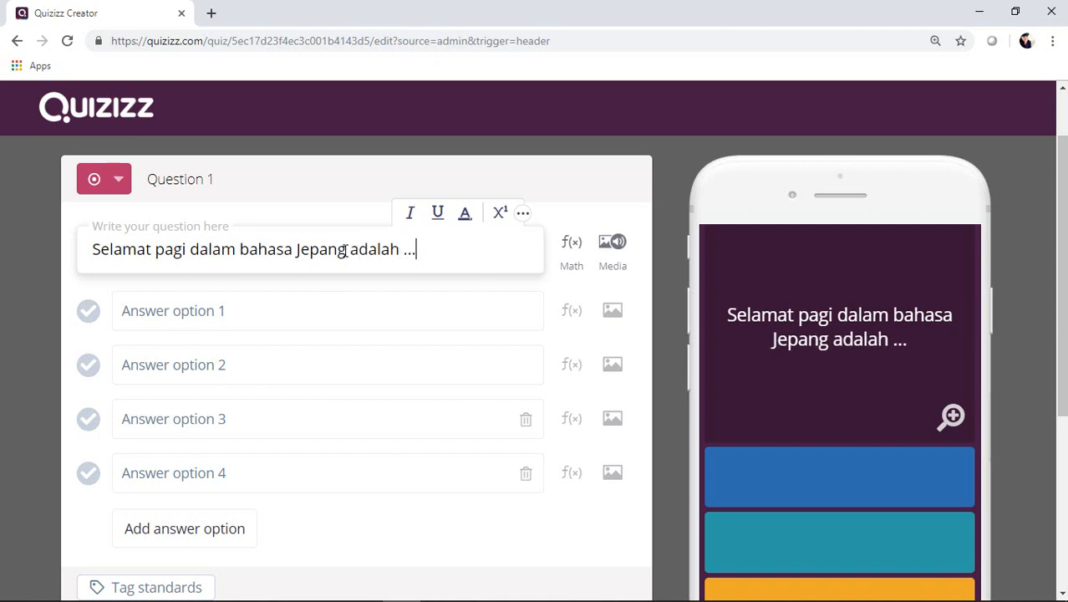
click(431, 284)
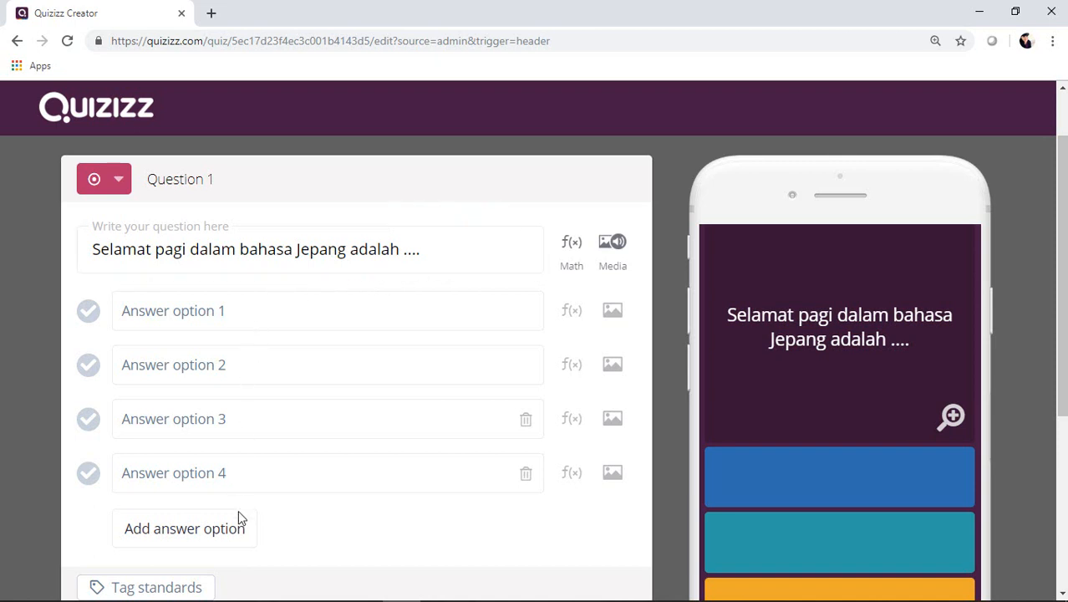
Fill in answer option 1 as "Ohayou gozaimasu" and answer option 2 as "Konnichiwa".
click(254, 313)
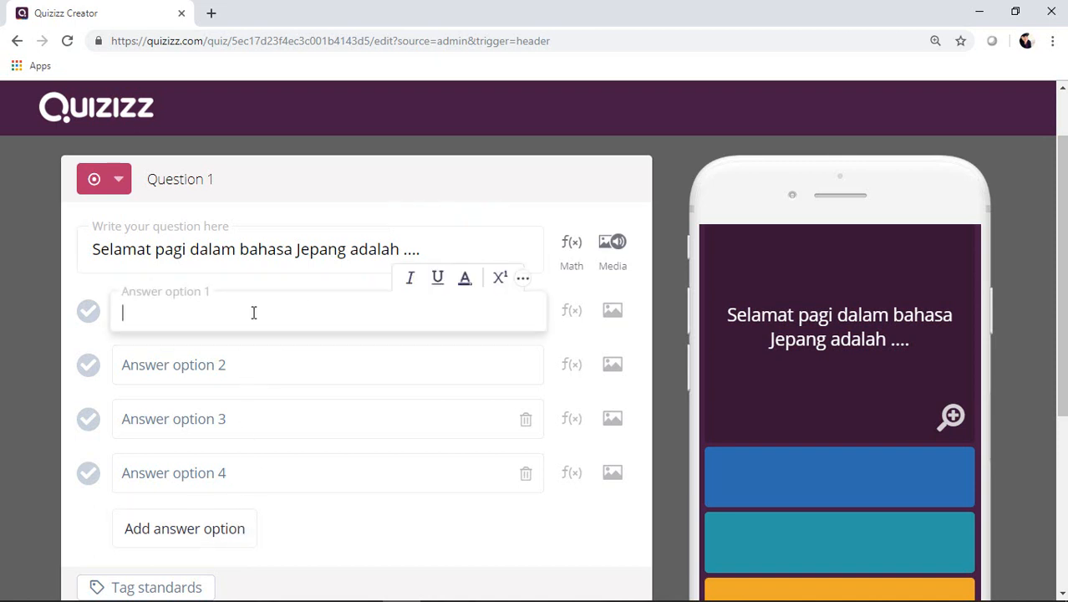
text(Ohay)
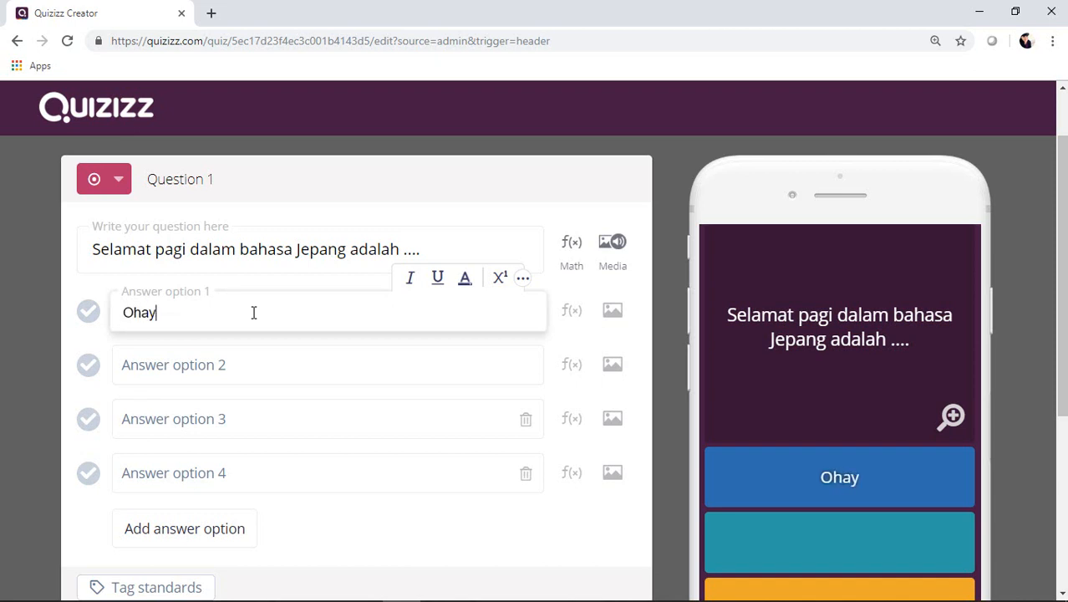
text(ou g)
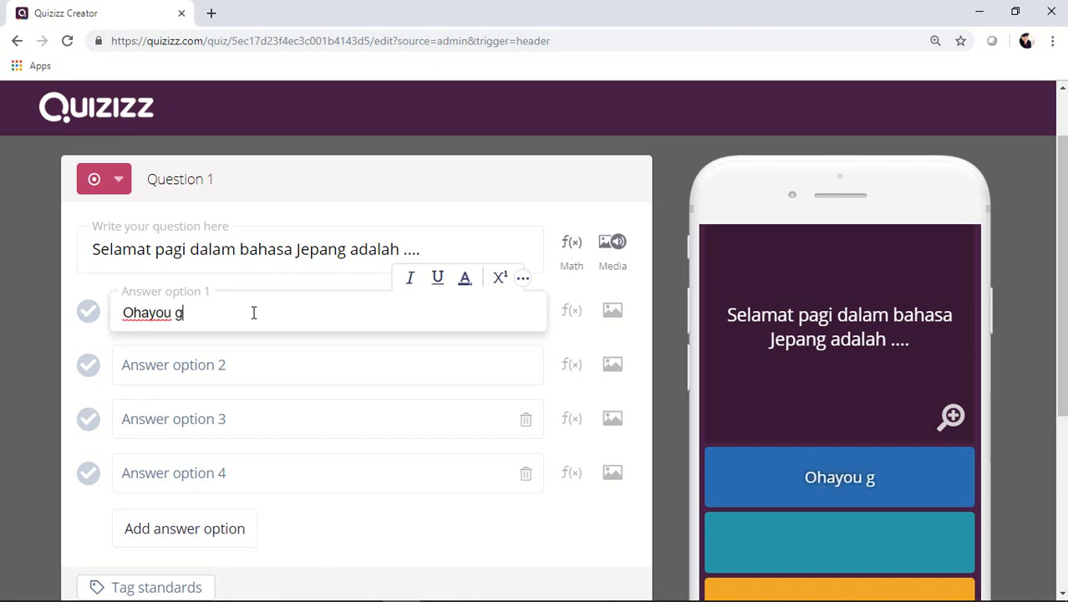
text(ozaimasu)
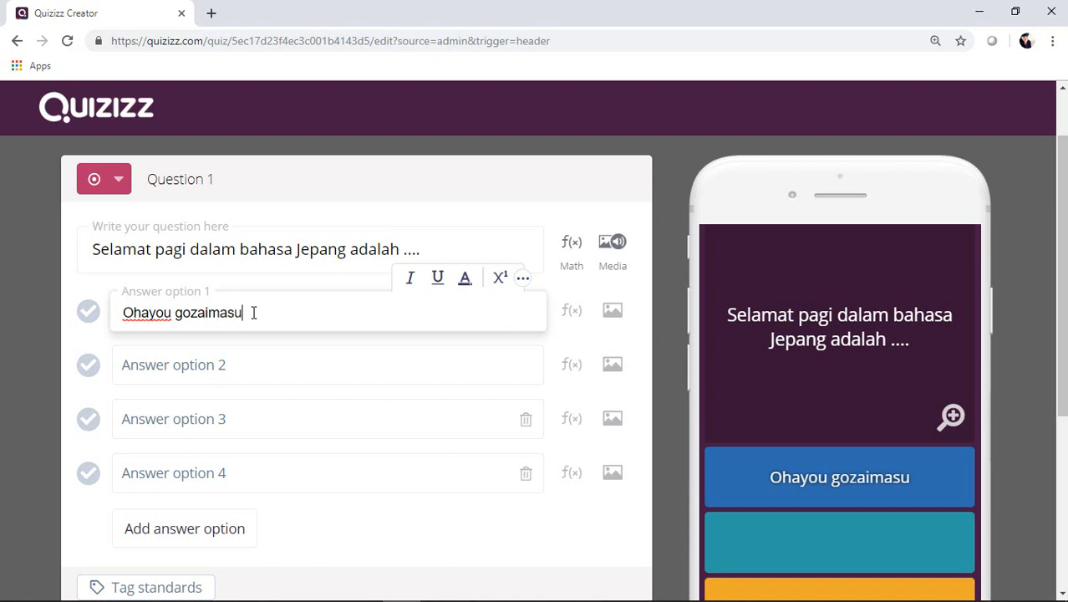
click(174, 383)
text(Ko)
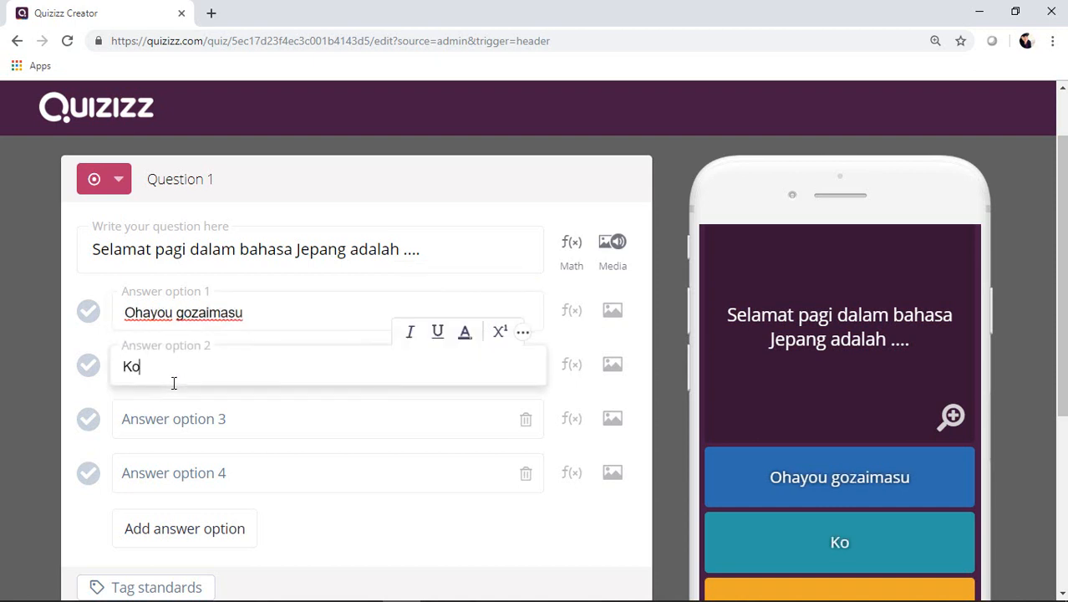
text(nnichiwa)
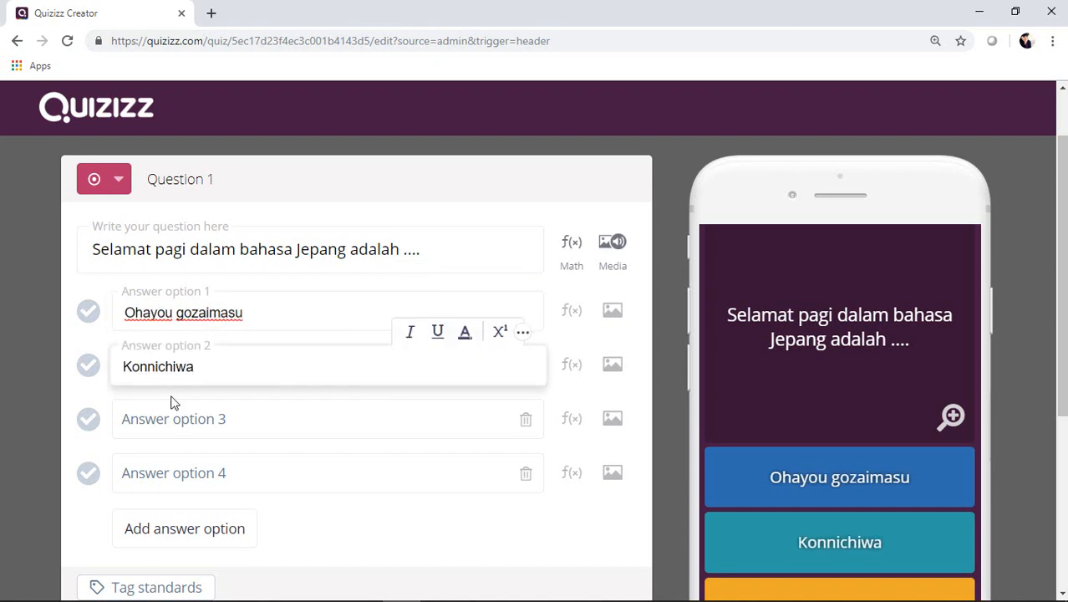
Fill in answer option 3 as "Konbanwa" and answer option 4 as "Arigatou".
click(169, 418)
text(Konb)
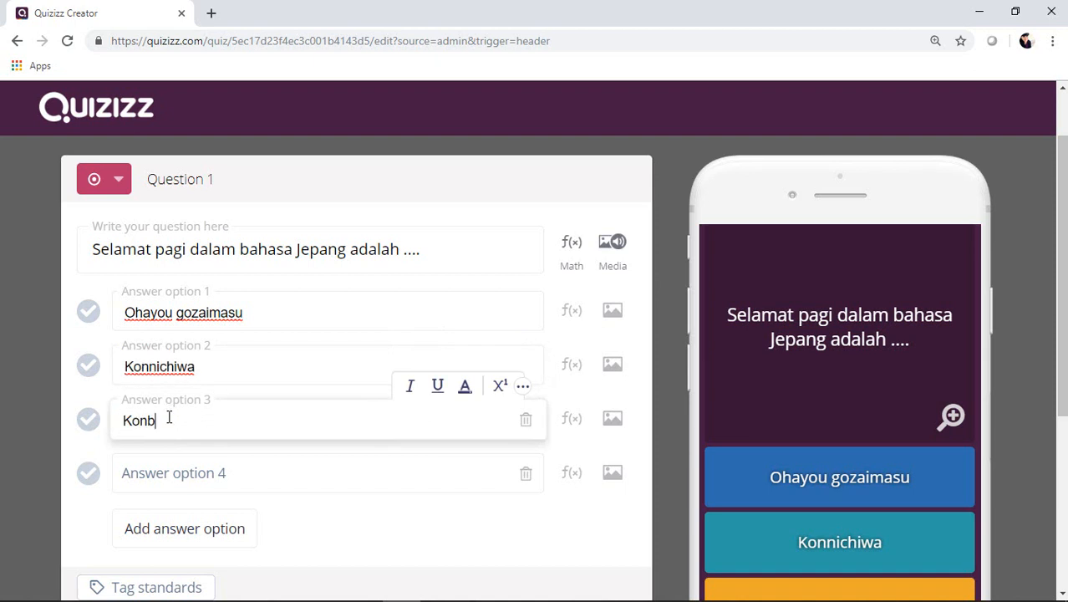
text(anwa)
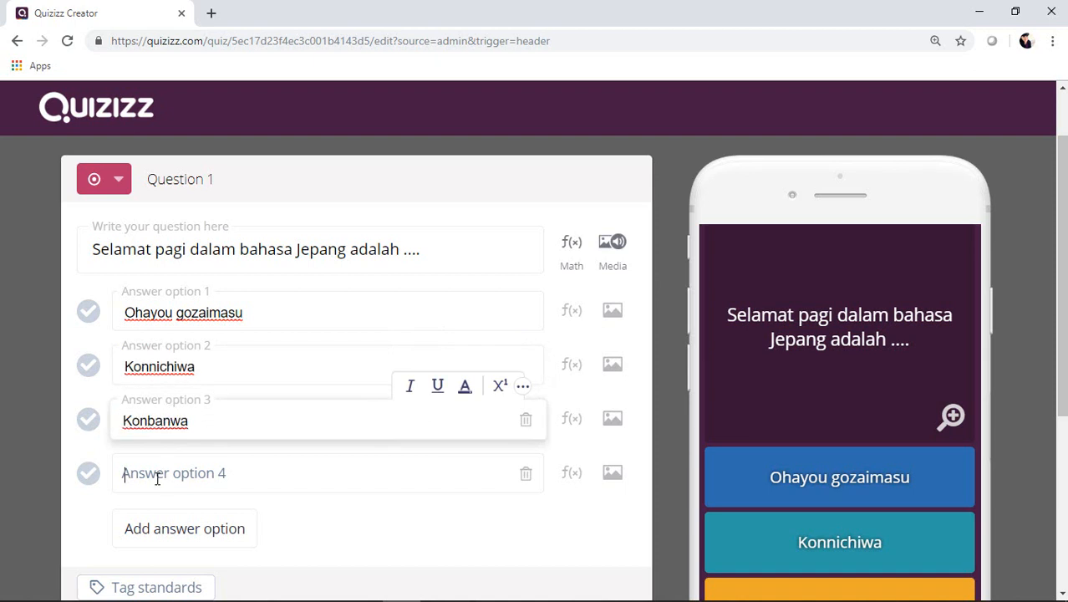
click(157, 478)
text(Arigatou)
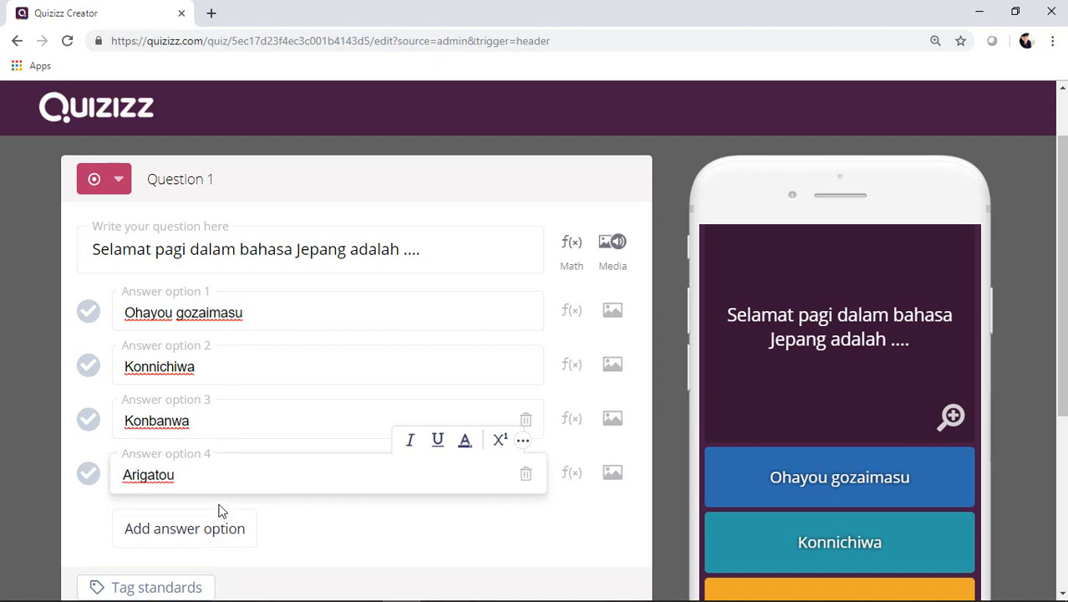
Add a fifth answer option to the question with the text "Sumimasen".
click(147, 539)
click(162, 529)
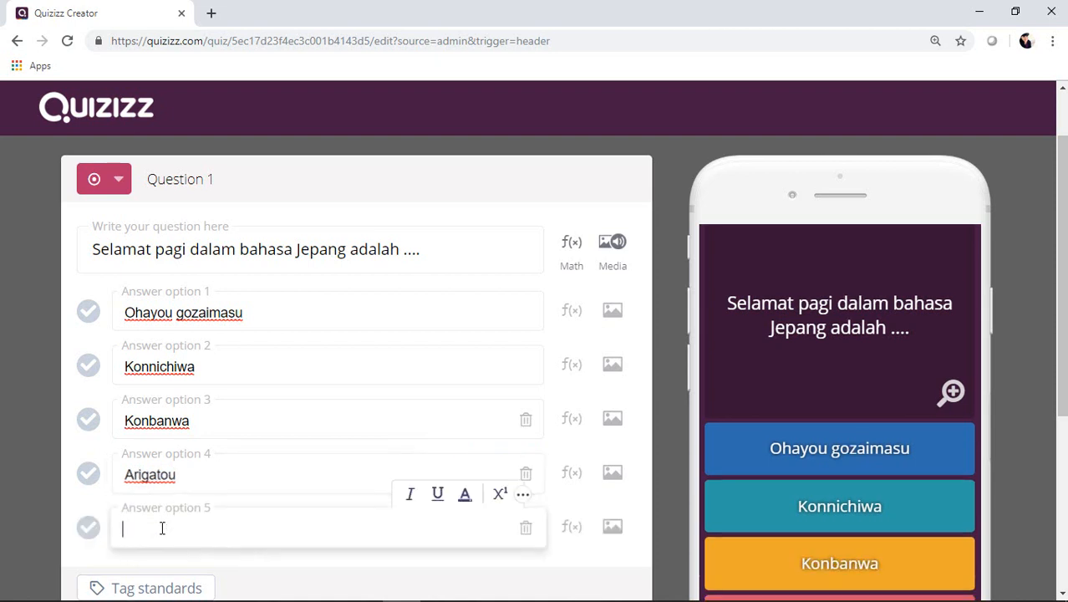
text(Sumimasen)
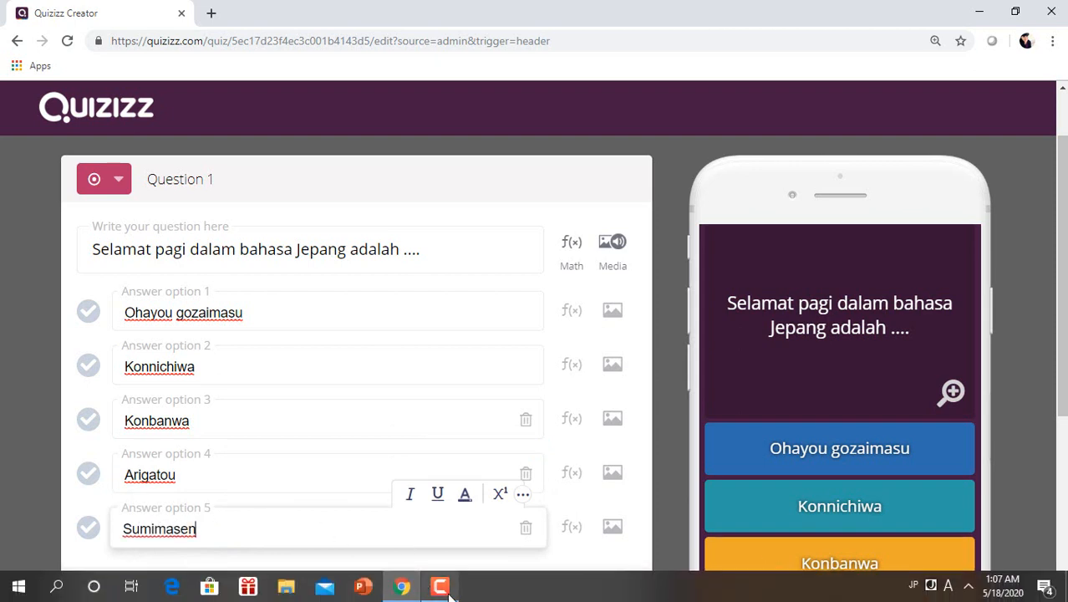
click(443, 587)
click(997, 554)
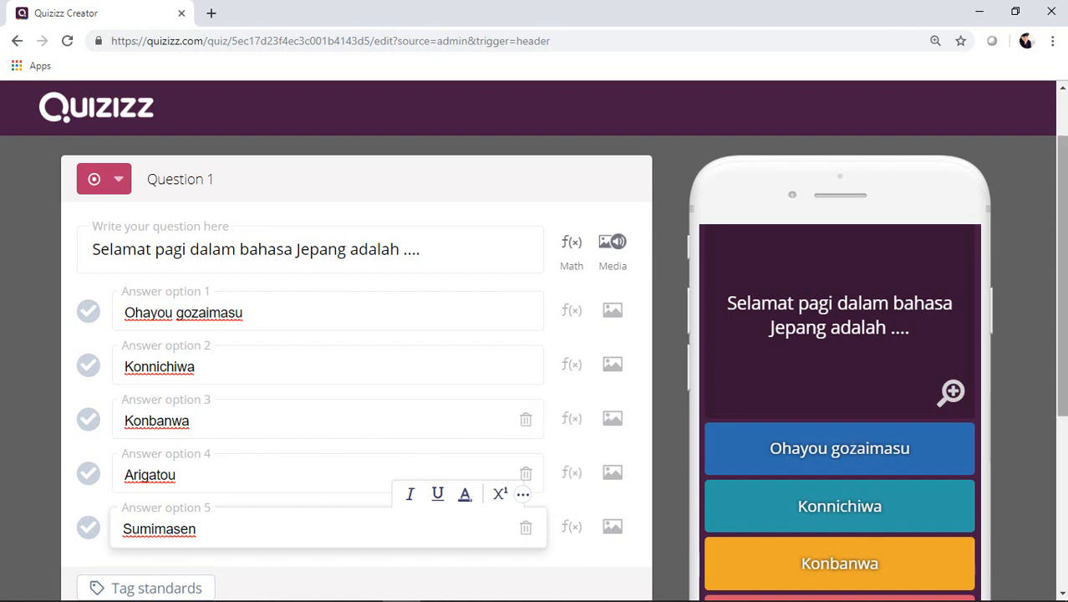
Set the time limit of question 1 to 45 seconds.
scroll(1063, 487, down, 3)
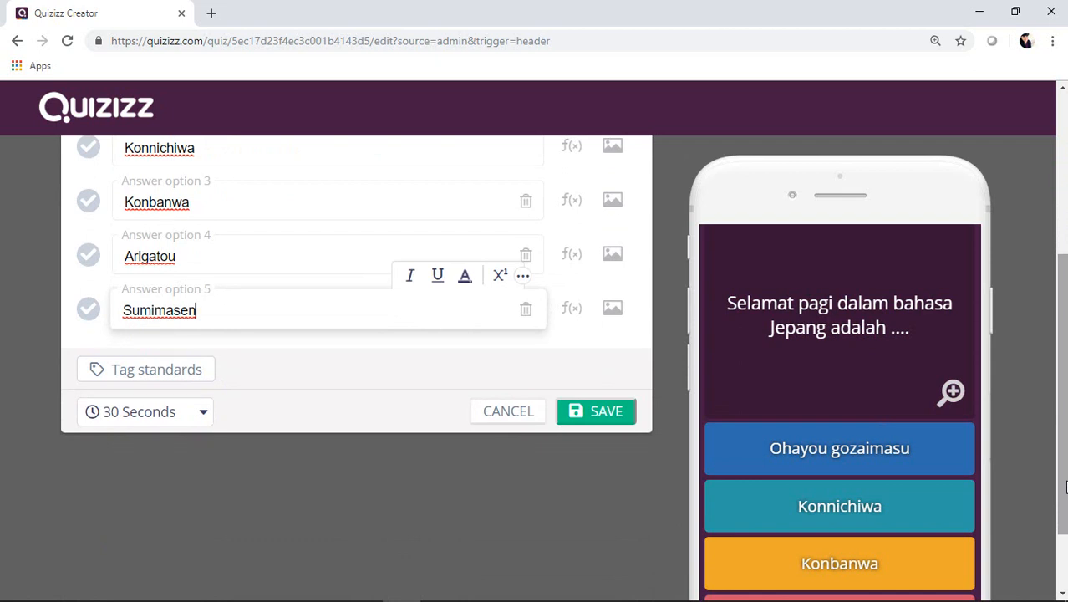
click(195, 417)
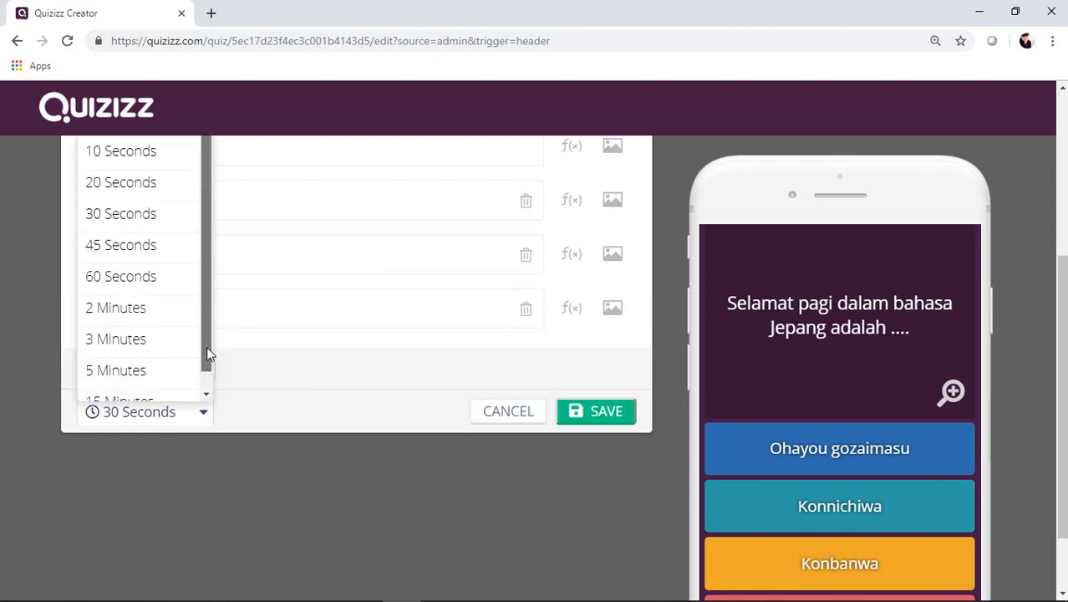
drag(207, 348, 204, 326)
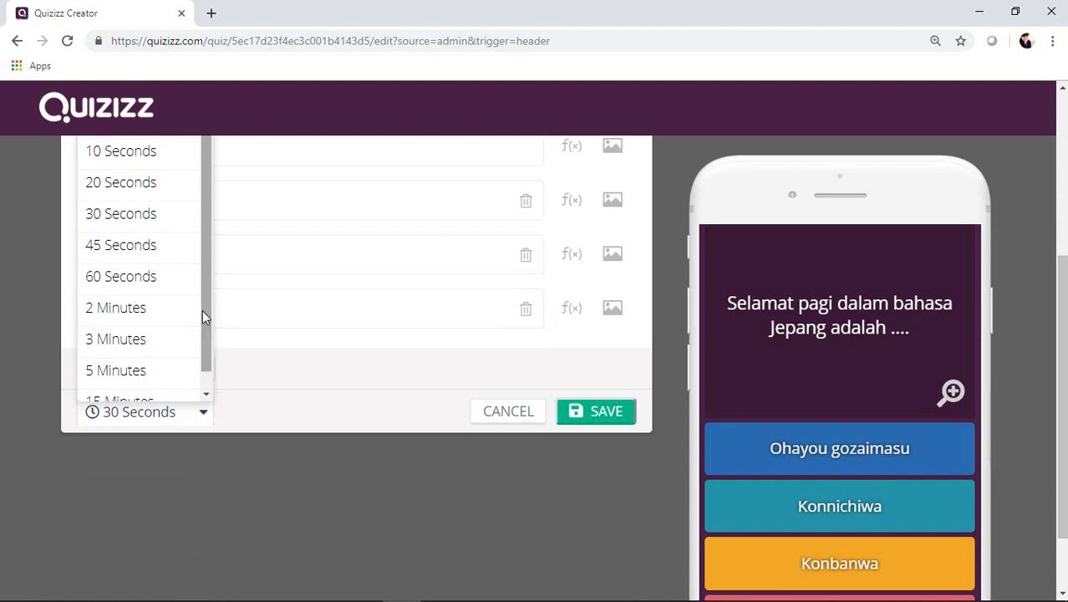
click(134, 255)
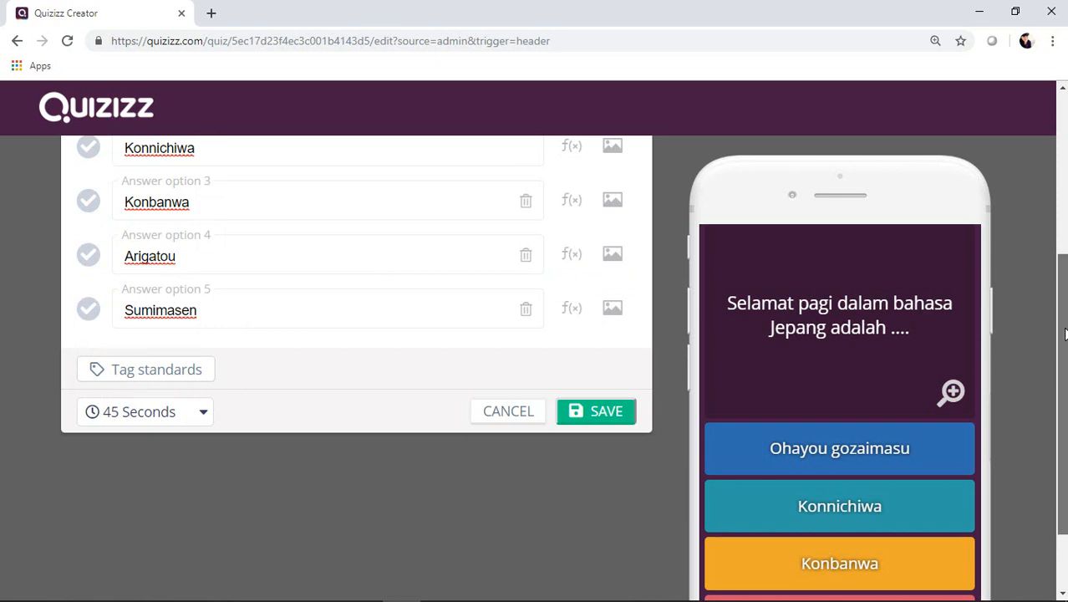
Mark "Ohayou gozaimasu" as the correct answer and save the question.
drag(1062, 329, 1059, 248)
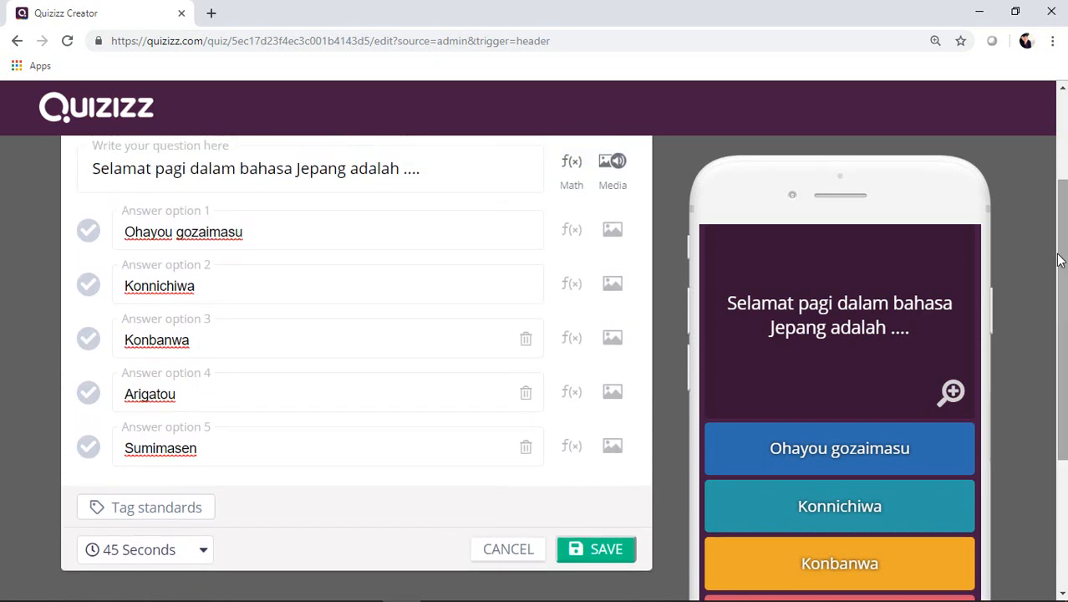
click(89, 232)
click(606, 565)
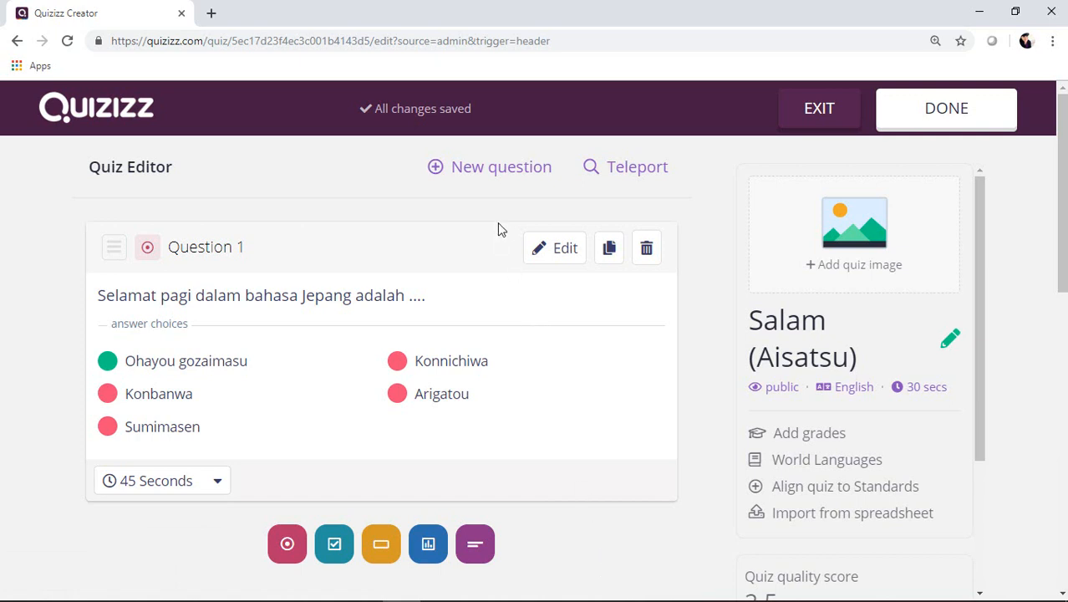
Add a second multiple choice question with the text "Salam yang tepat untuk ilustrasi berikut adalah....".
click(494, 171)
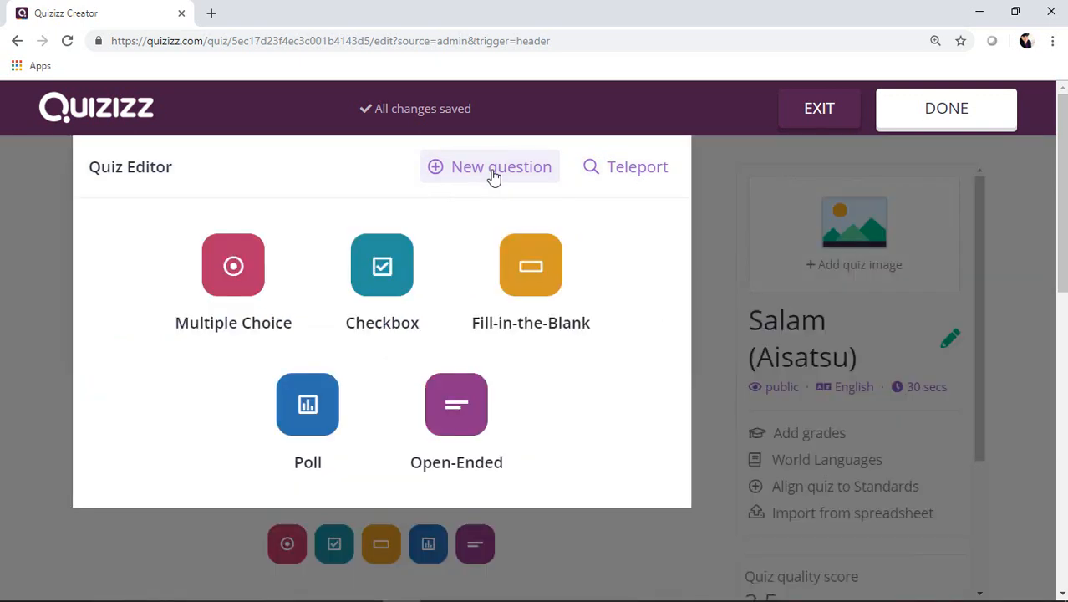
click(244, 298)
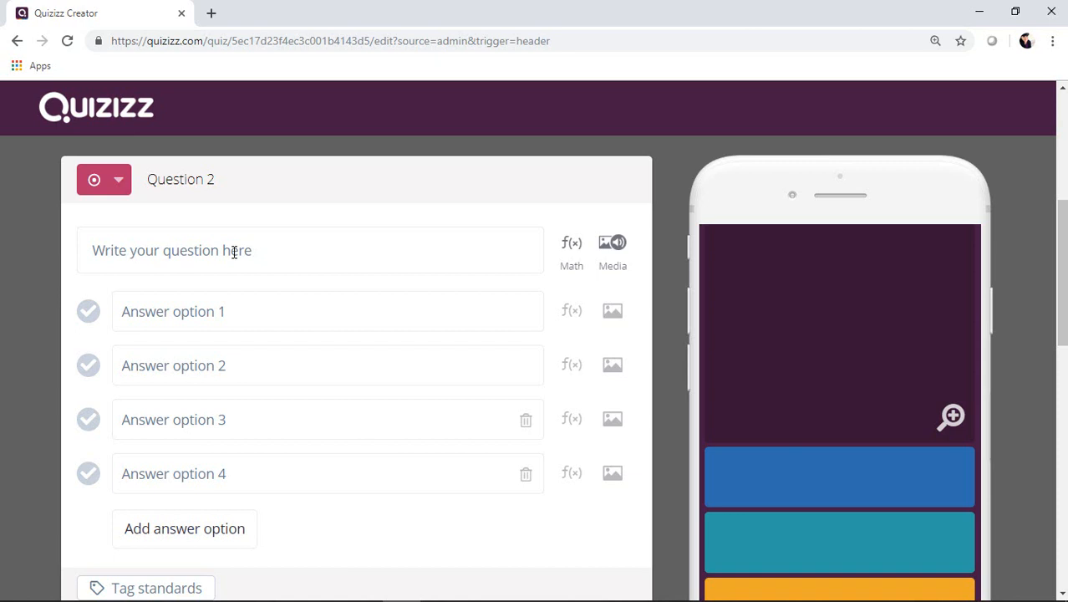
click(234, 252)
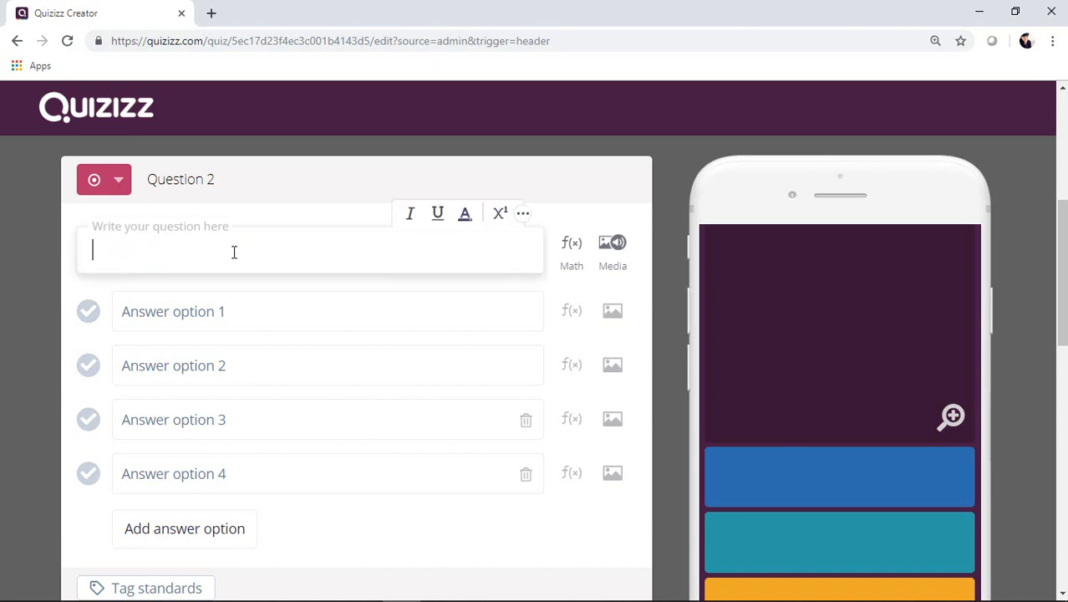
text(Salam yang )
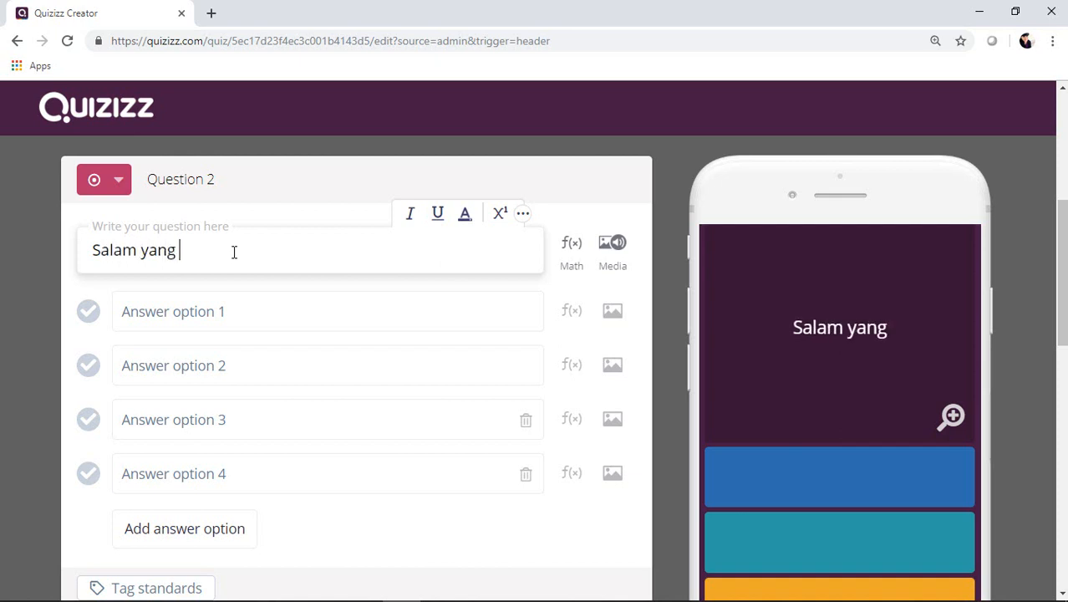
text(tepat unt)
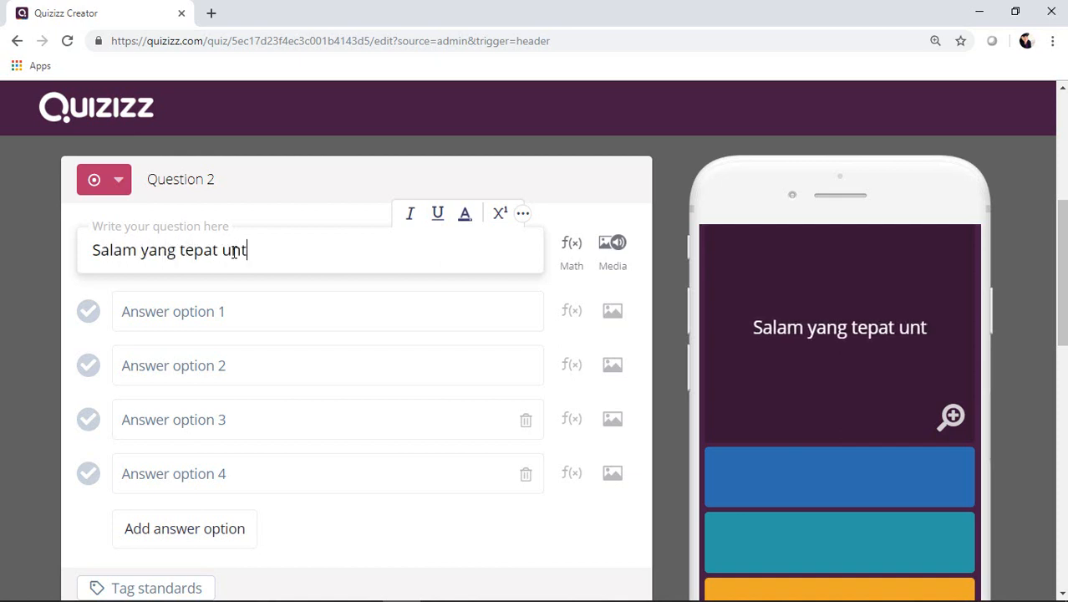
text(uk)
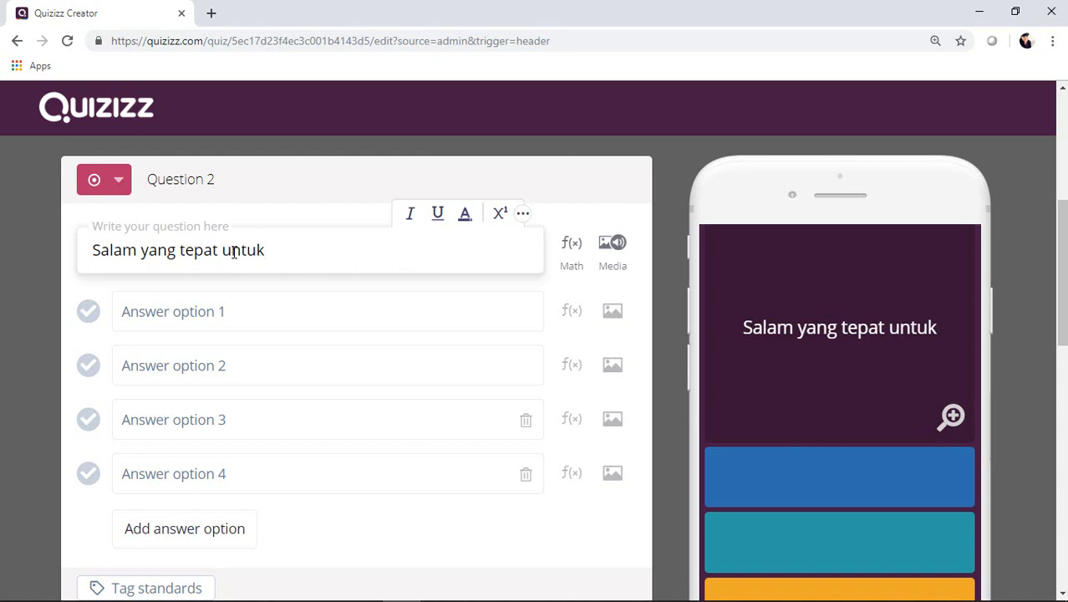
text( il)
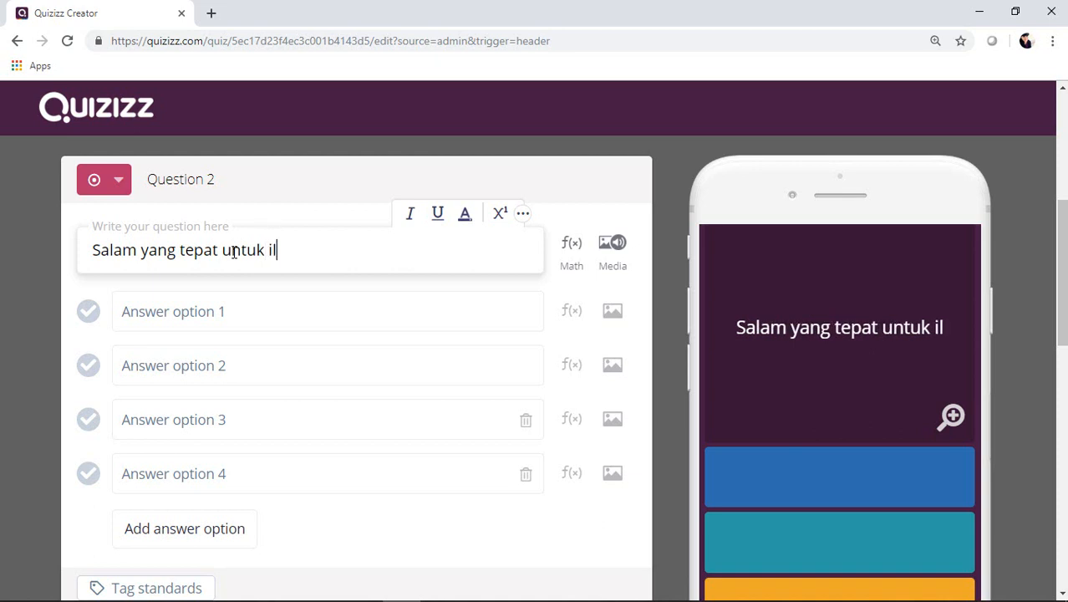
text(ustrasi beri)
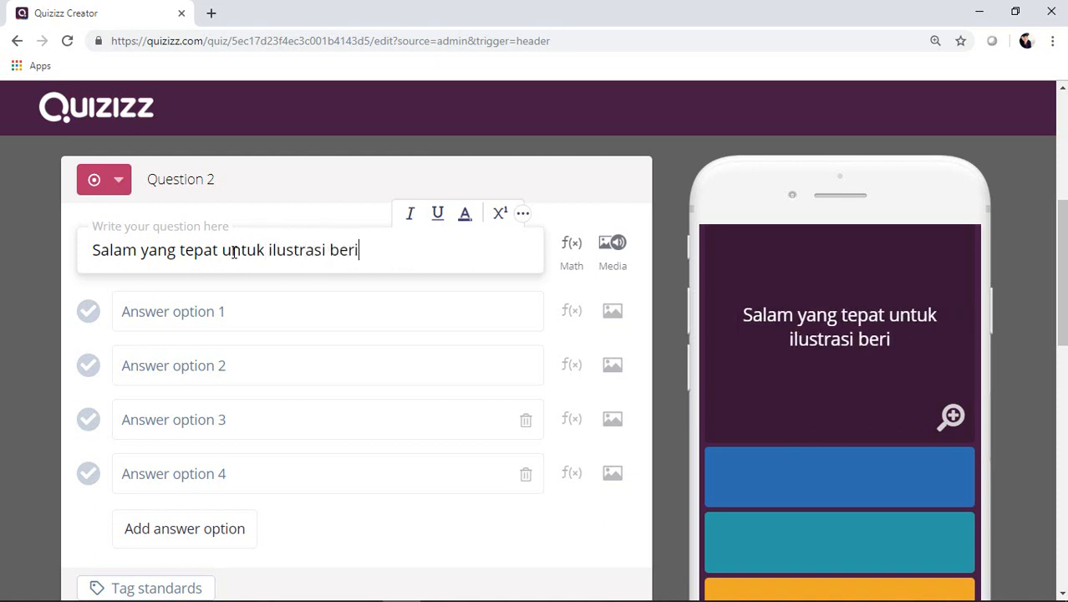
text(kut adalah....)
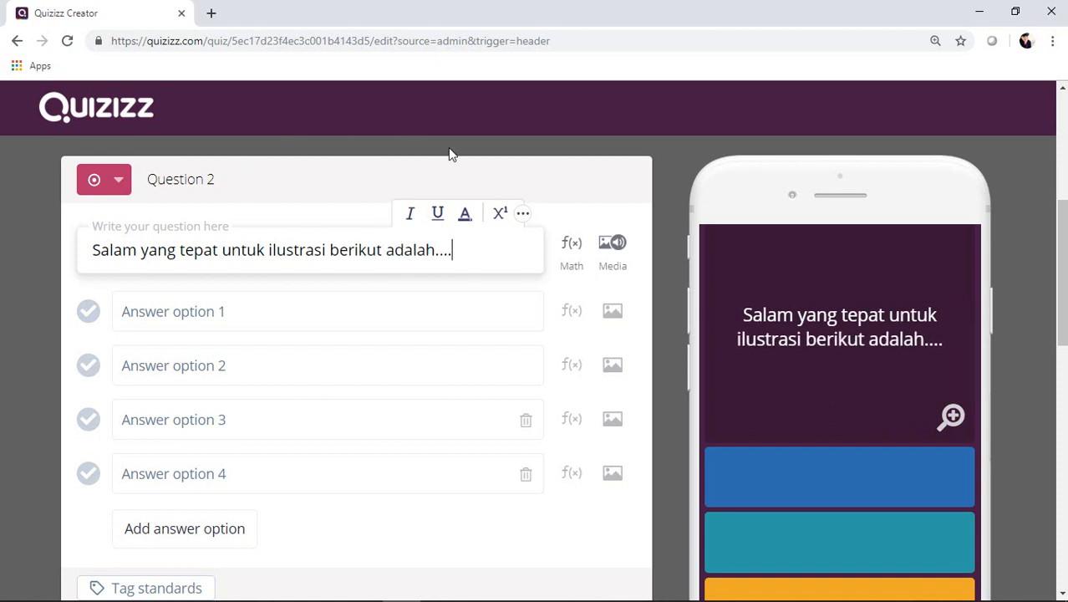
Upload the image Picture1 from the MEDIA SALAM folder as the media of question 2.
click(615, 262)
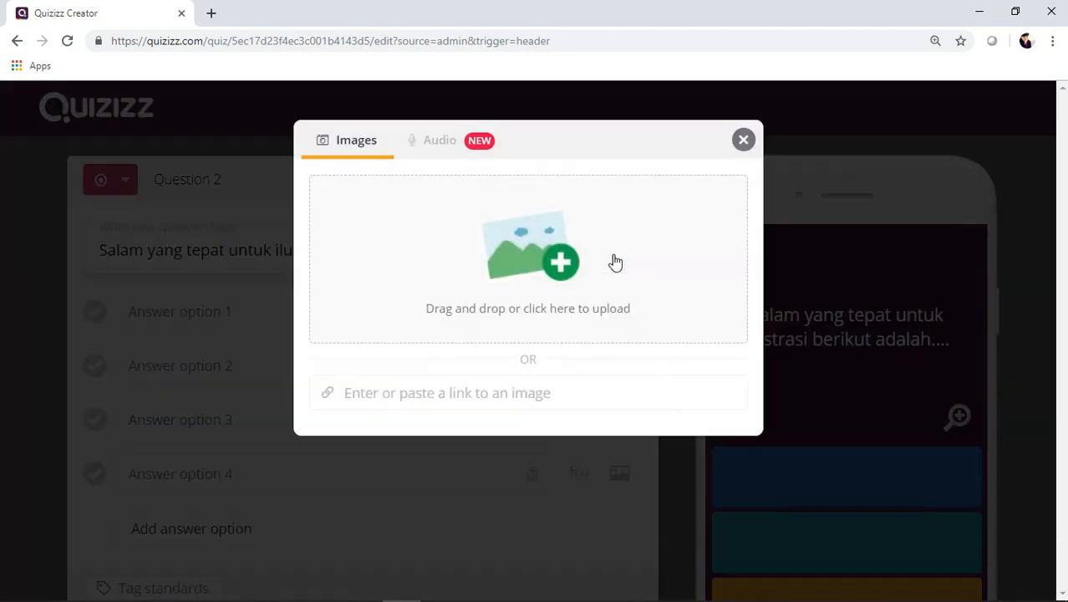
click(548, 271)
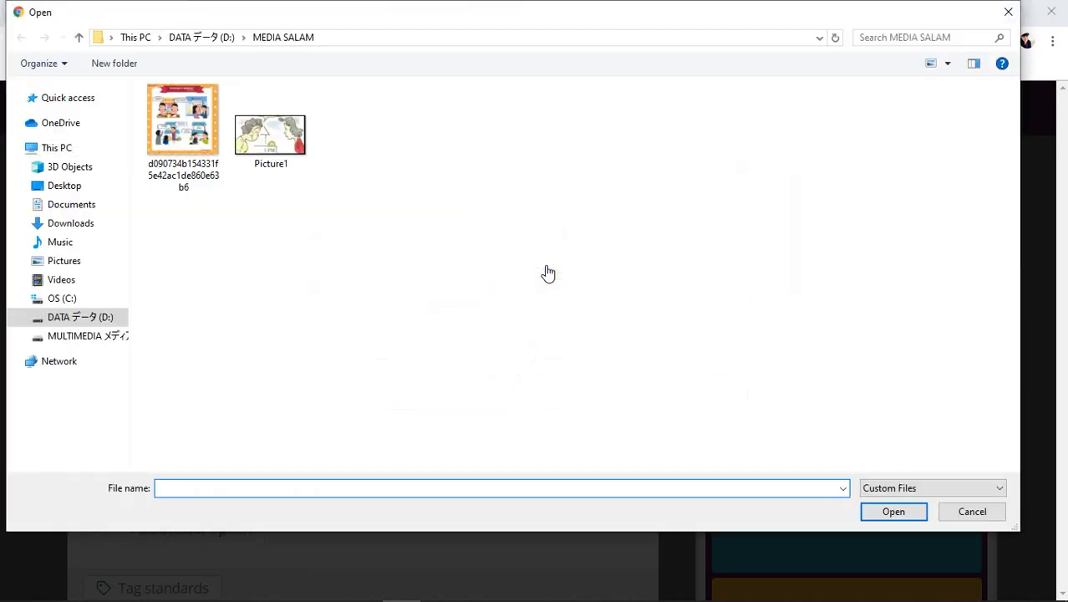
click(273, 157)
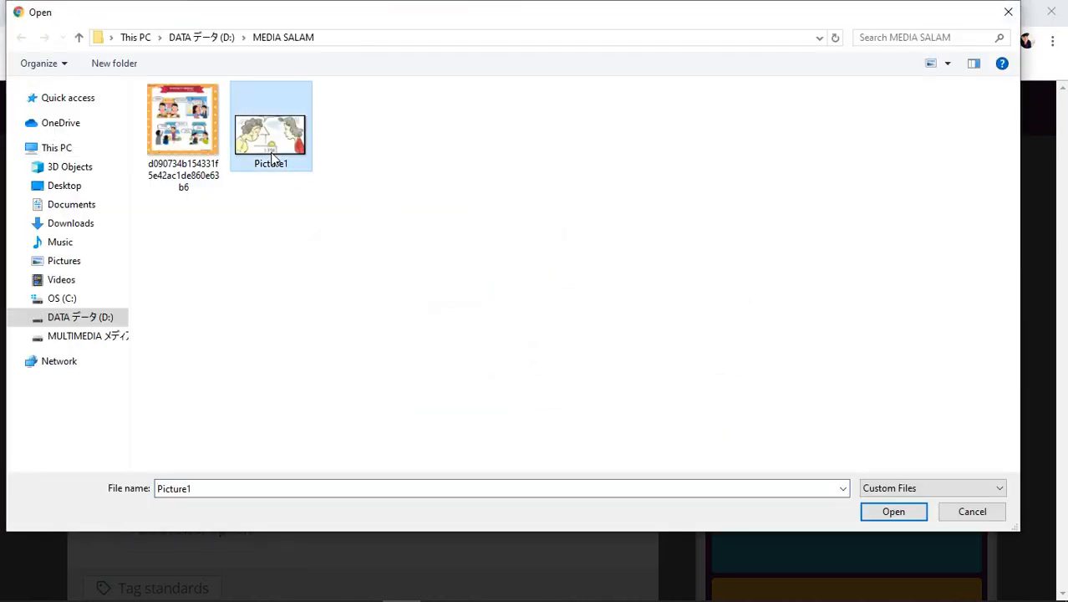
click(892, 511)
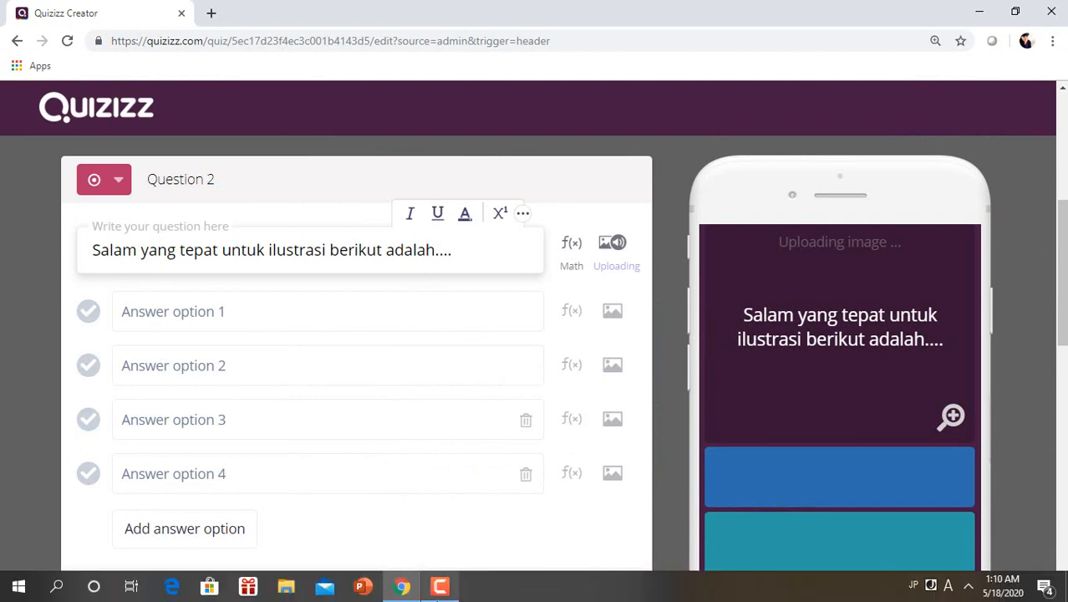
click(439, 599)
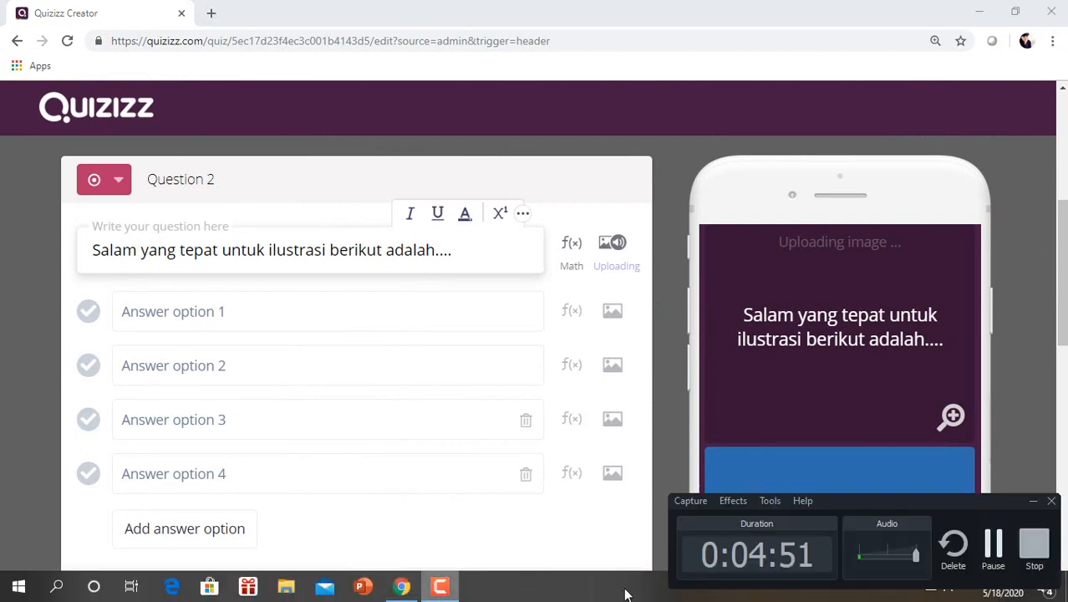
click(994, 551)
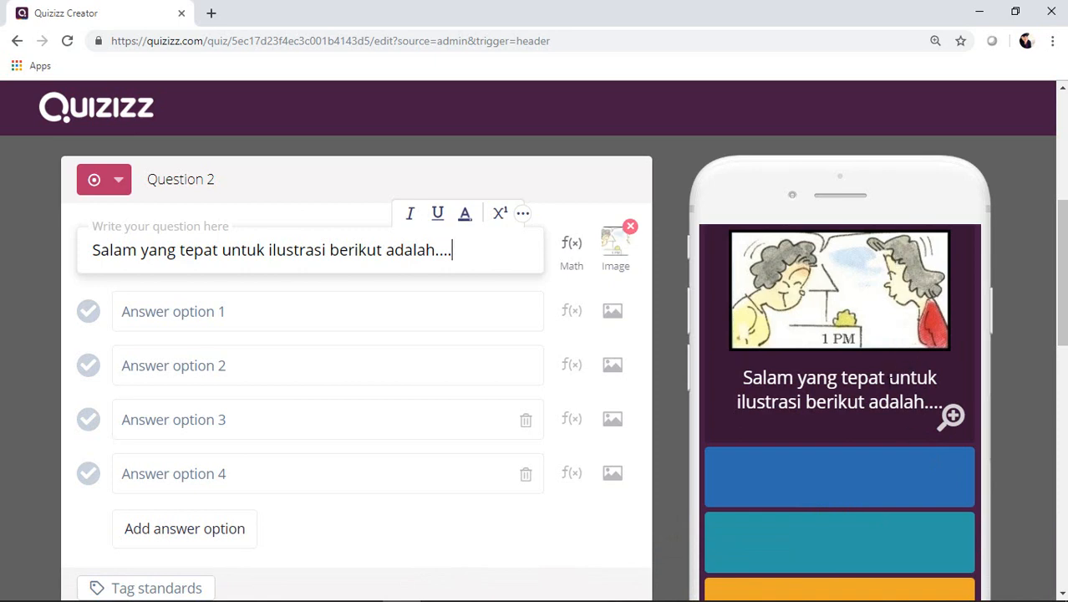
Fill in answer option 1 of question 2 as "Konbanwa" and answer option 2 as "Konnichiwa".
click(256, 321)
text(K)
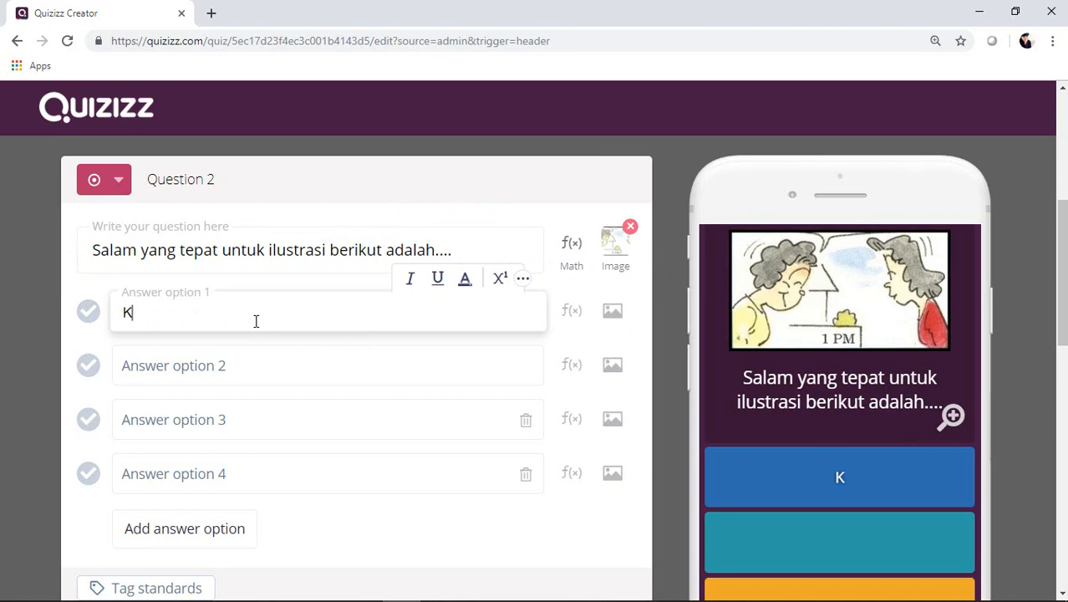
text(onbanwa)
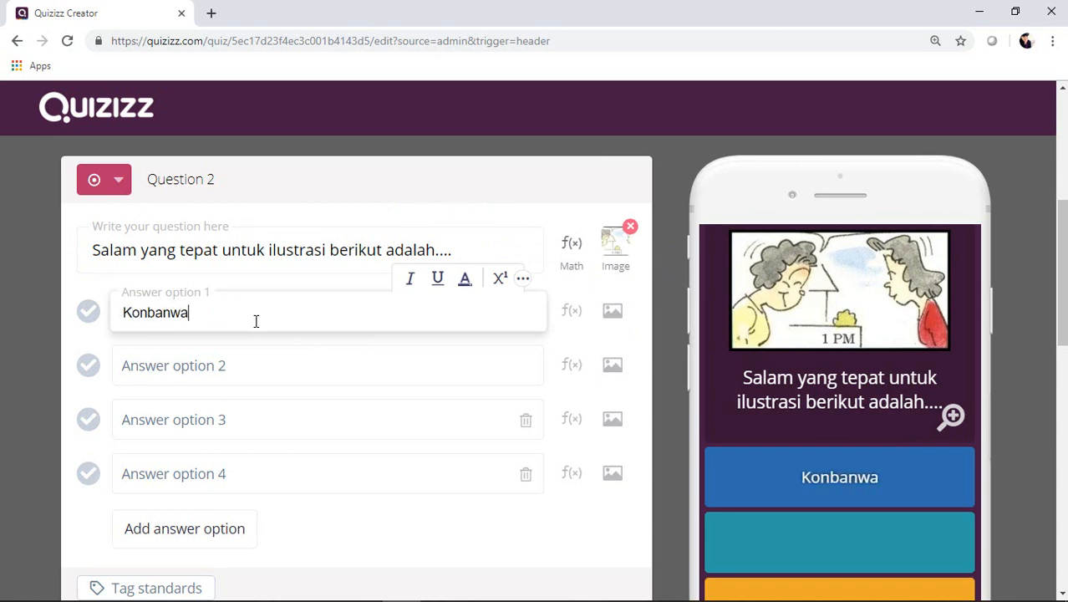
click(227, 364)
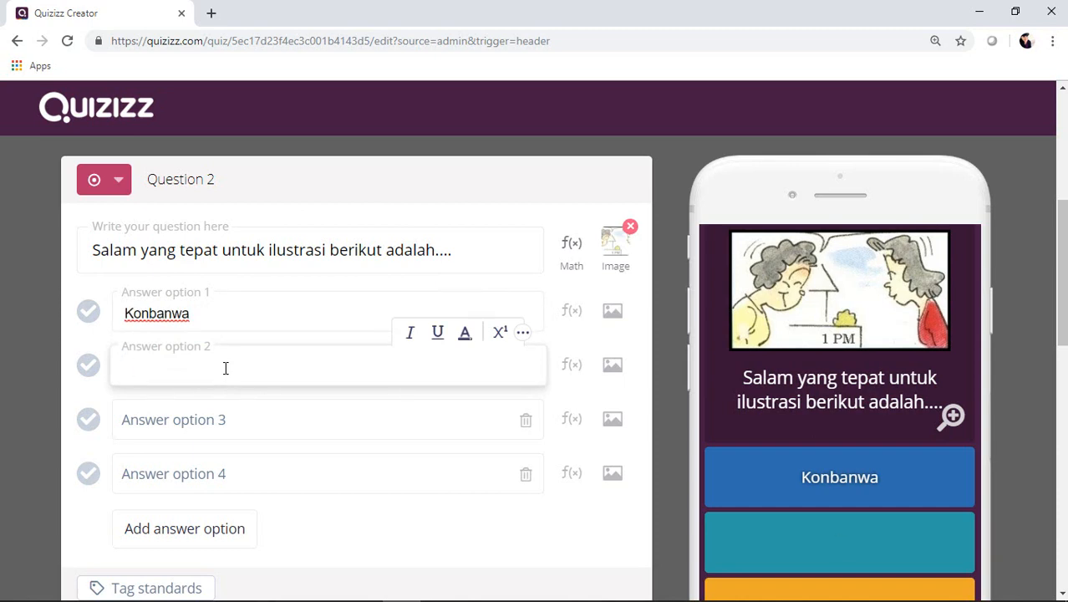
text(Konnichiwa)
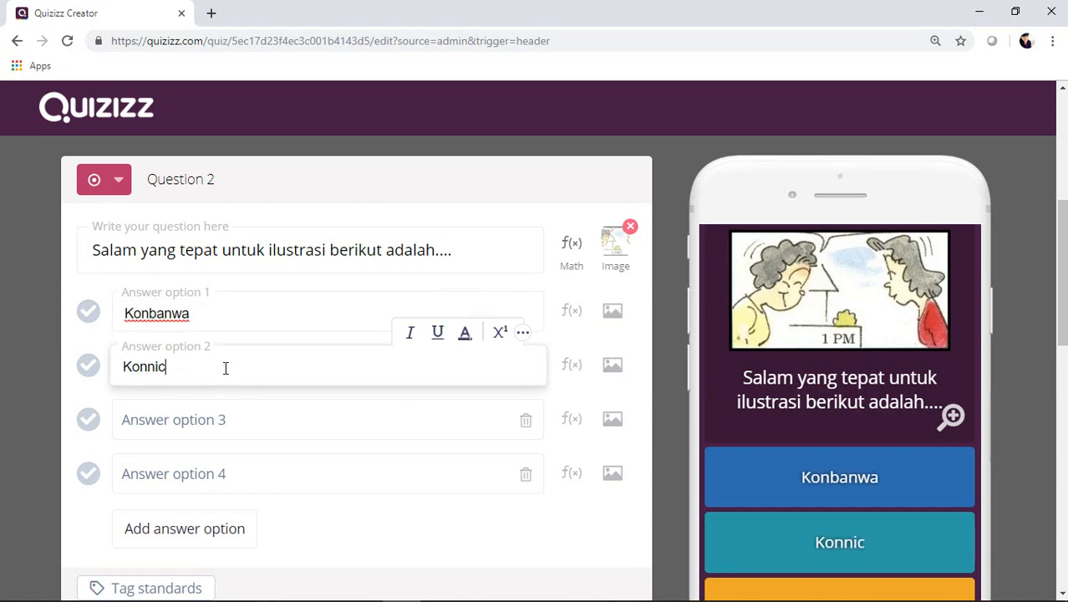
Fill in answer option 3 of question 2 as "Ohayou gozaimasu" and answer option 4 as "Arigatou".
click(204, 423)
text(Ohay)
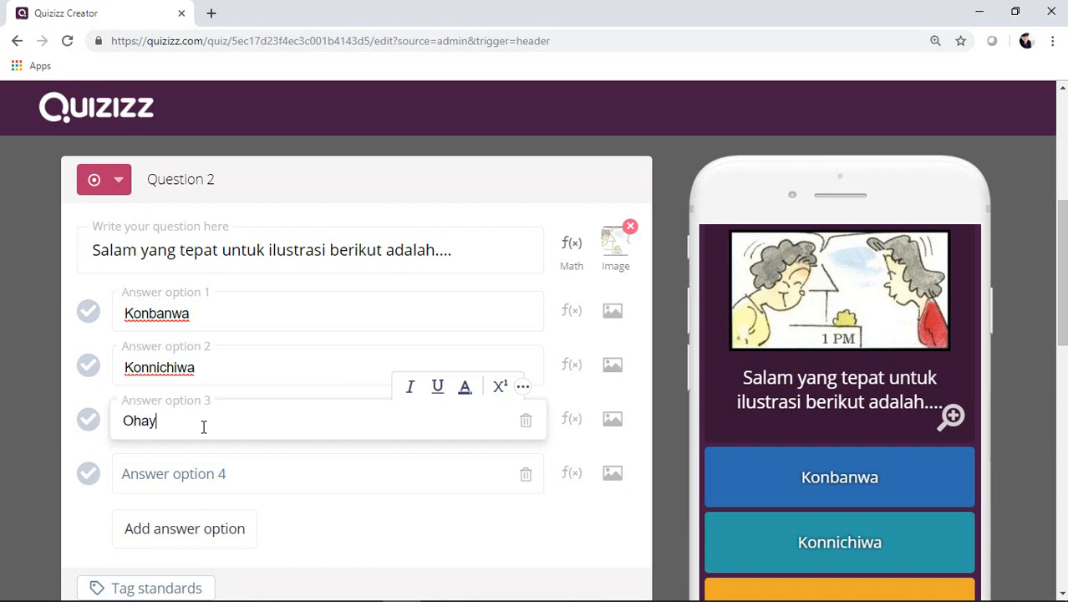
text(ou gozaimasu)
click(176, 477)
text(Arigtaou)
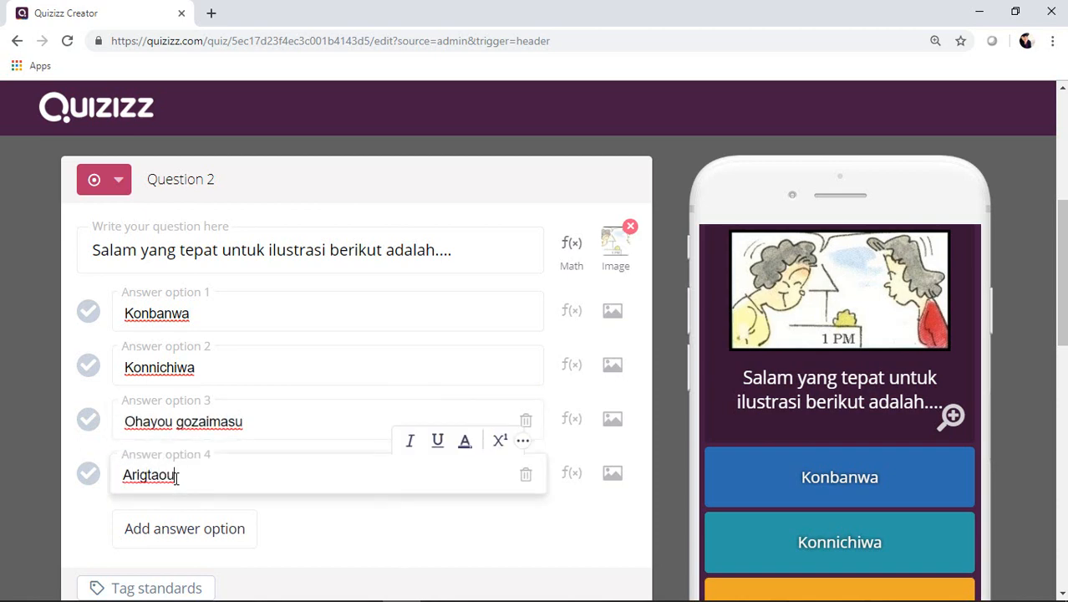
key(BackSpace)
key(BackSpace)
key(BackSpace)
key(BackSpace)
text(atou)
Add a fifth answer option to question 2 with the text "Sumimasen".
click(146, 546)
click(143, 538)
text(Su)
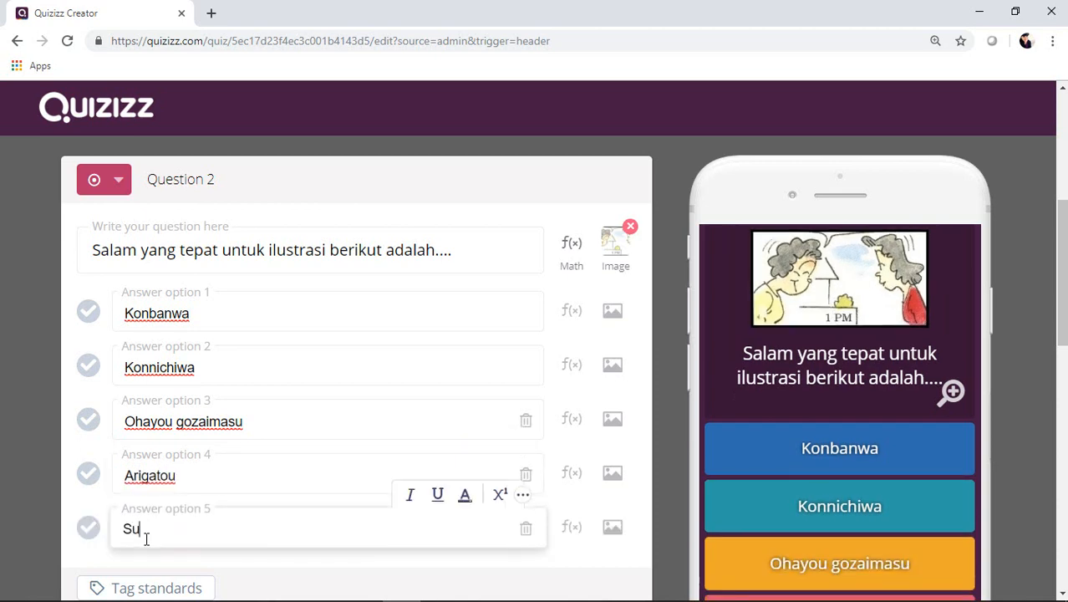
text(mimasen)
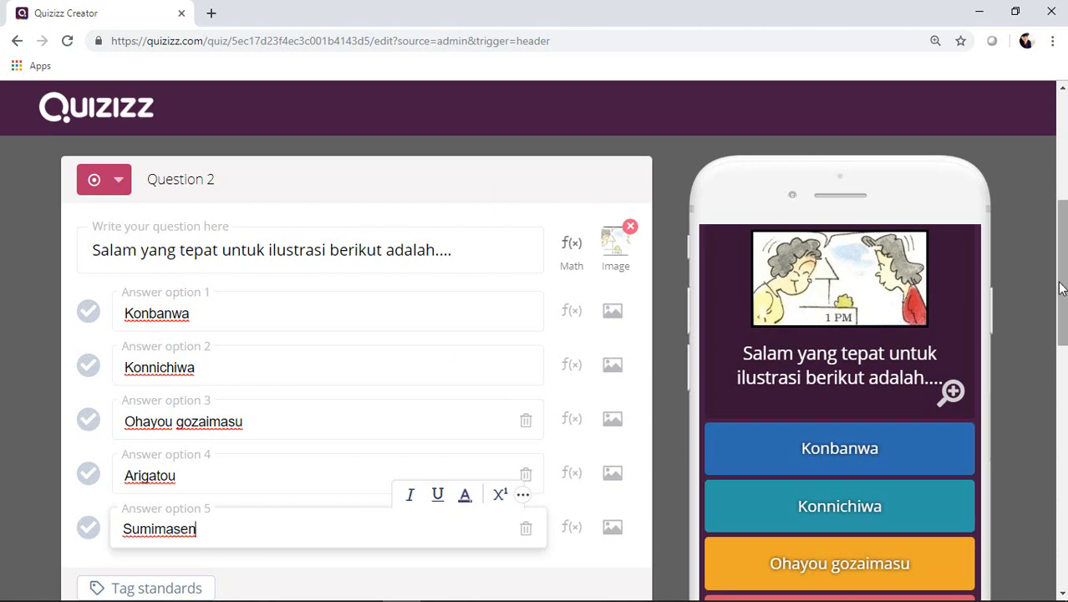
Set the time limit of question 2 to 60 seconds.
drag(1060, 288, 1062, 351)
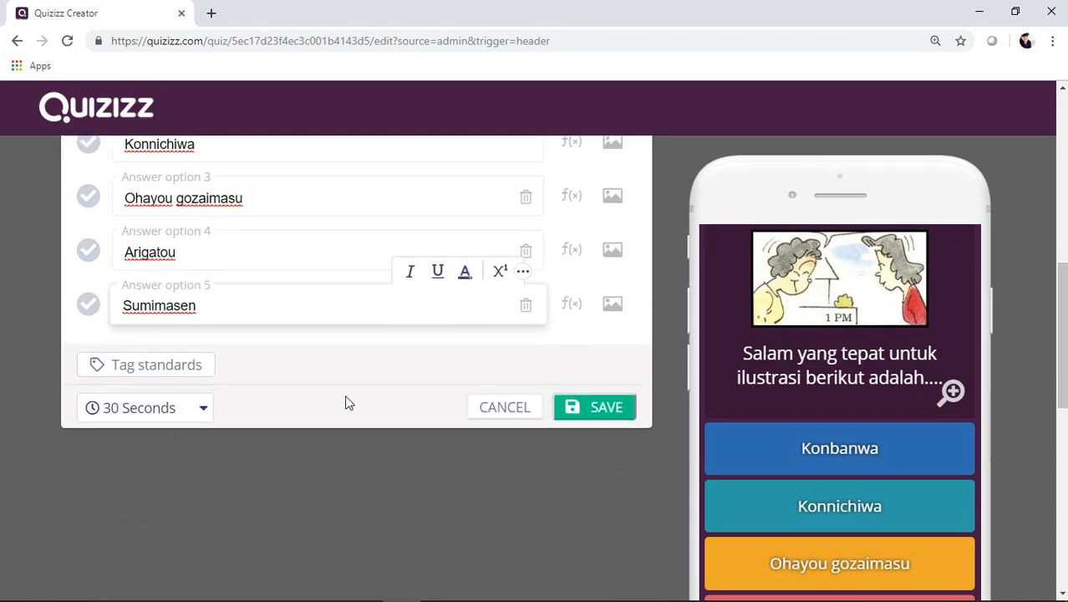
click(140, 414)
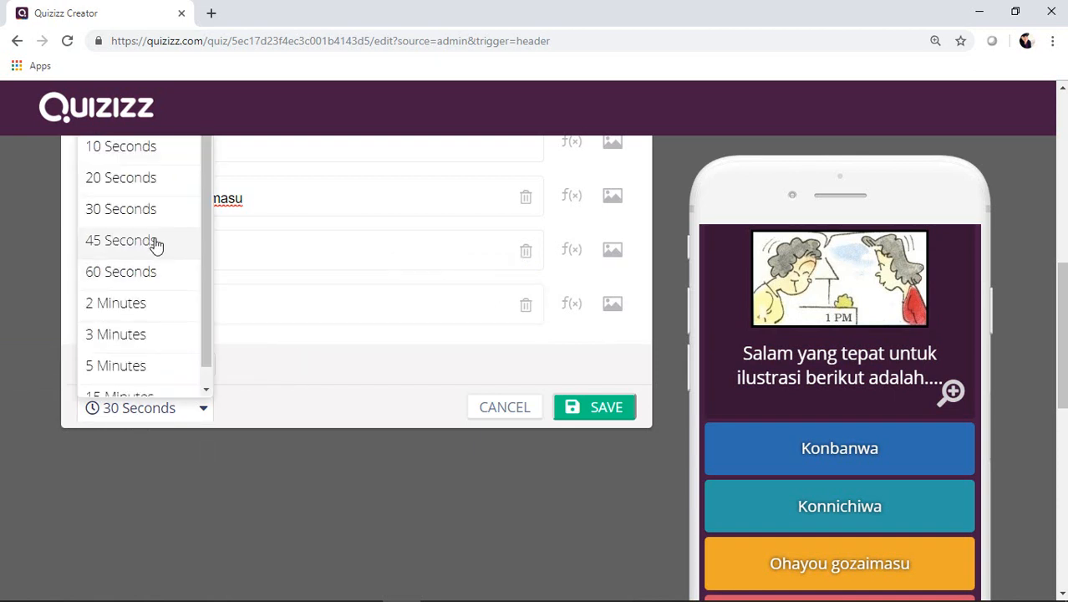
click(146, 276)
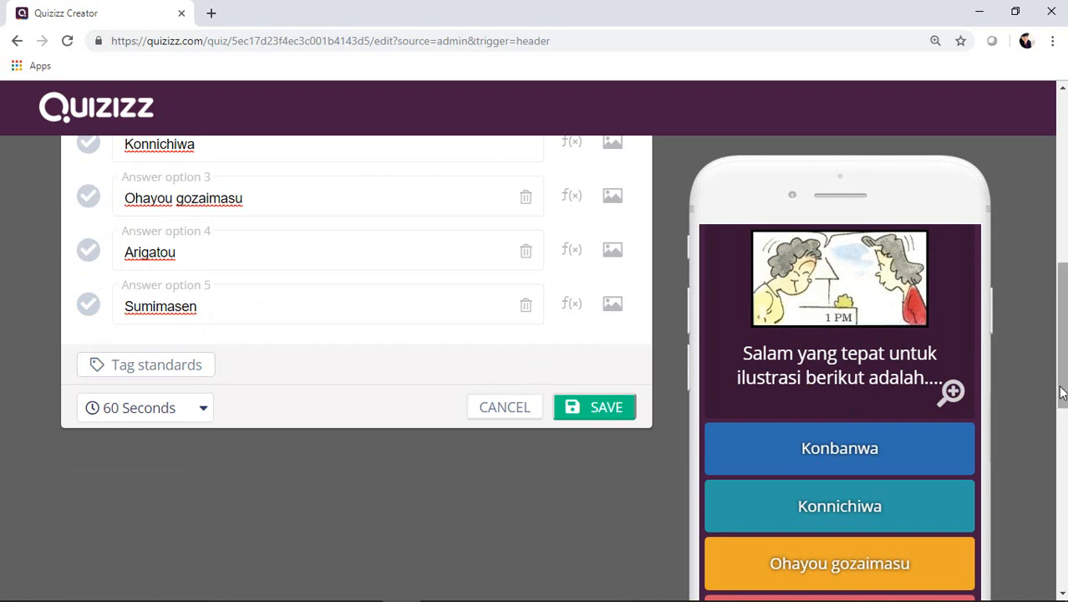
Mark "Konnichiwa" as the correct answer of question 2 and save the question.
drag(1062, 393, 1065, 334)
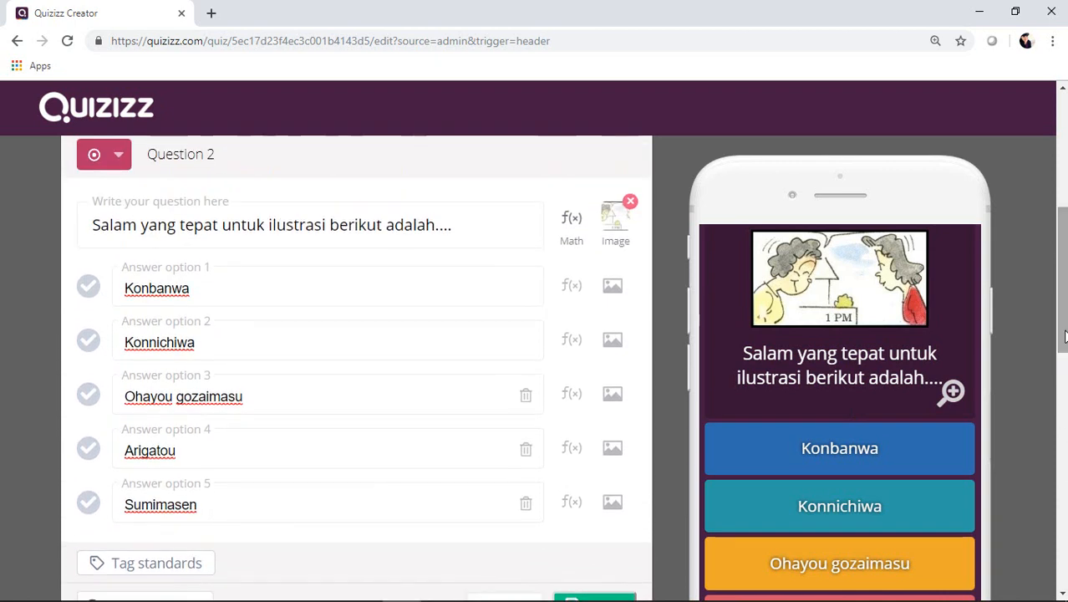
click(89, 341)
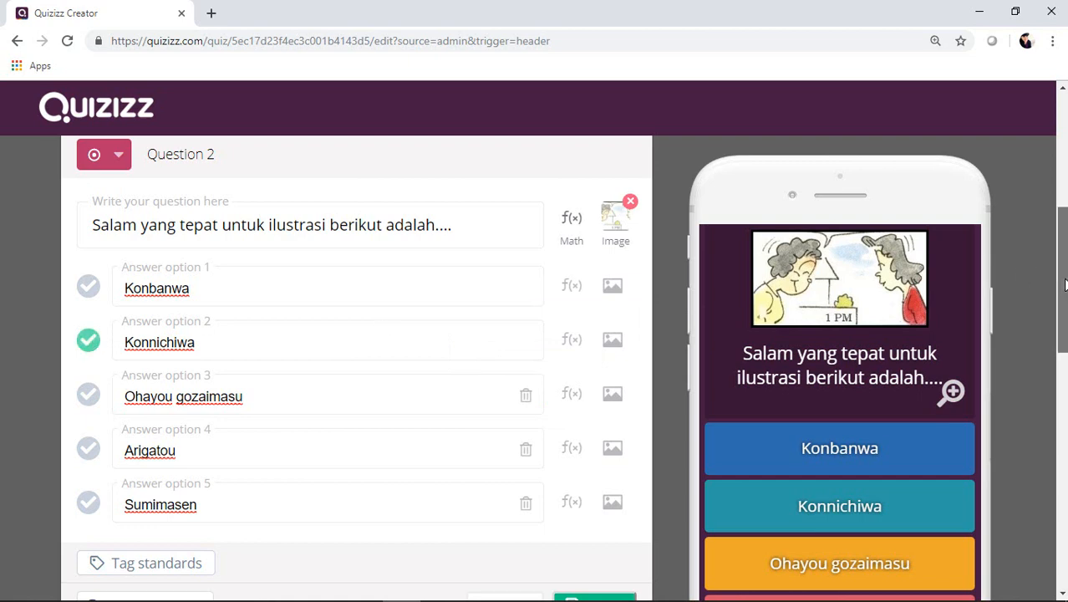
drag(1064, 284, 1064, 405)
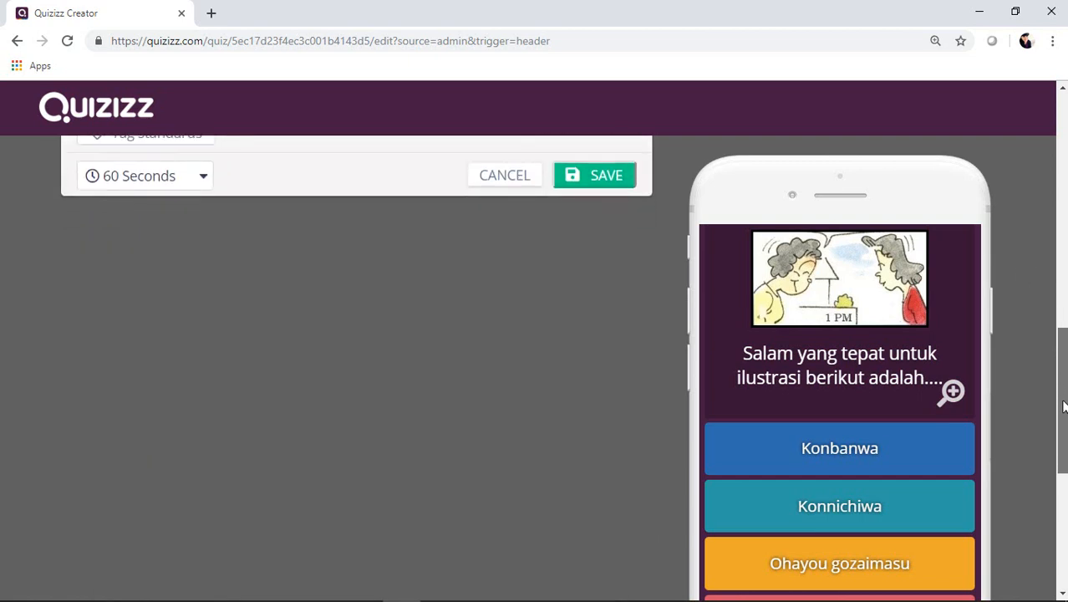
click(596, 183)
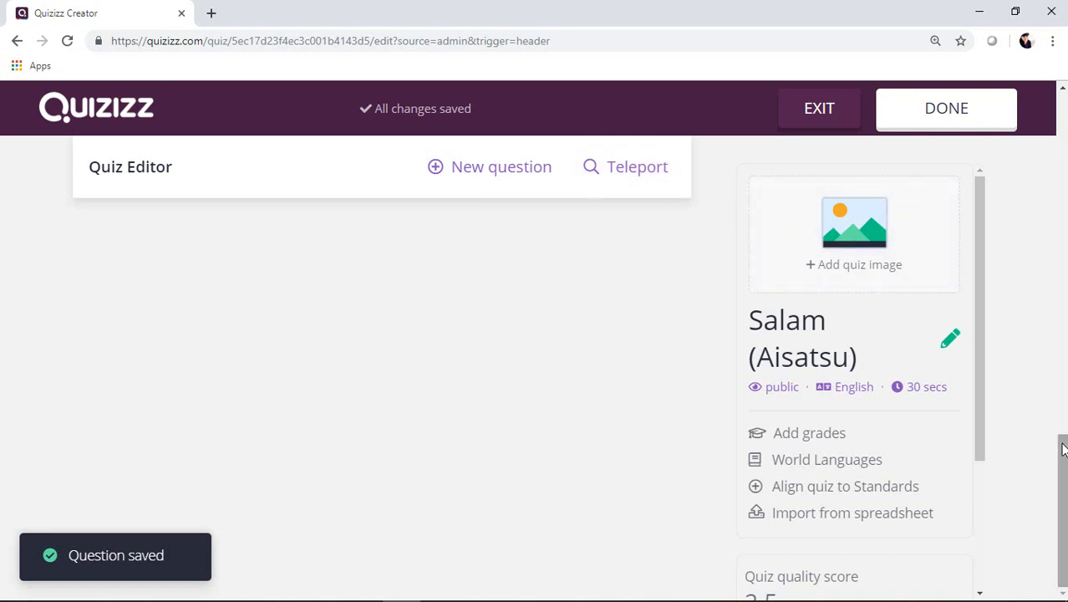
Finish editing the questions and upload the image d090734b154331f5e42ac1de860e63b6 from the MEDIA SALAM folder as the quiz's title image.
drag(1060, 477, 1057, 154)
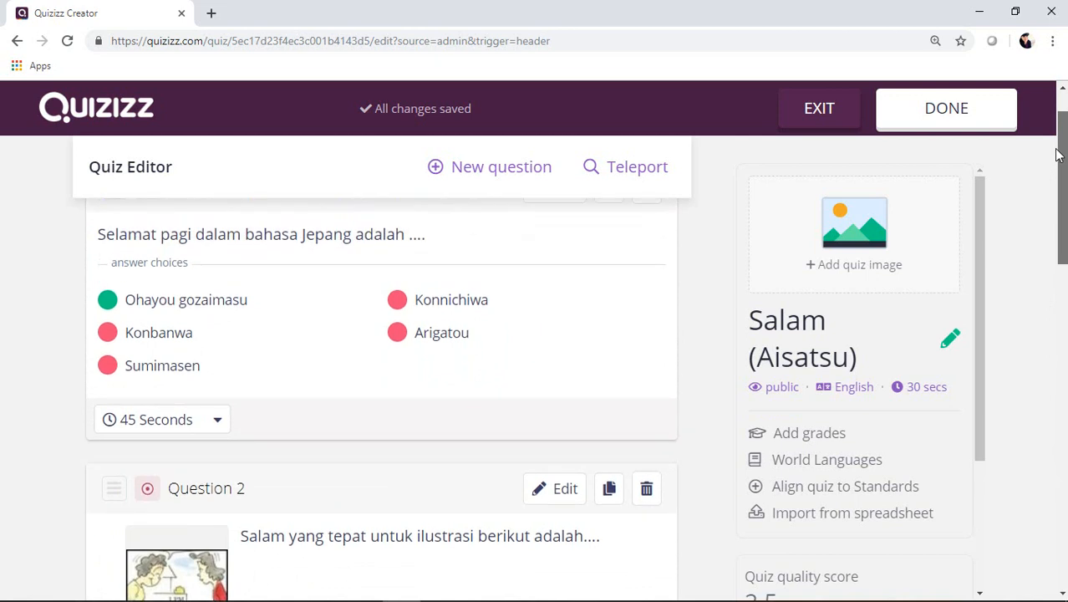
drag(1058, 154, 1055, 103)
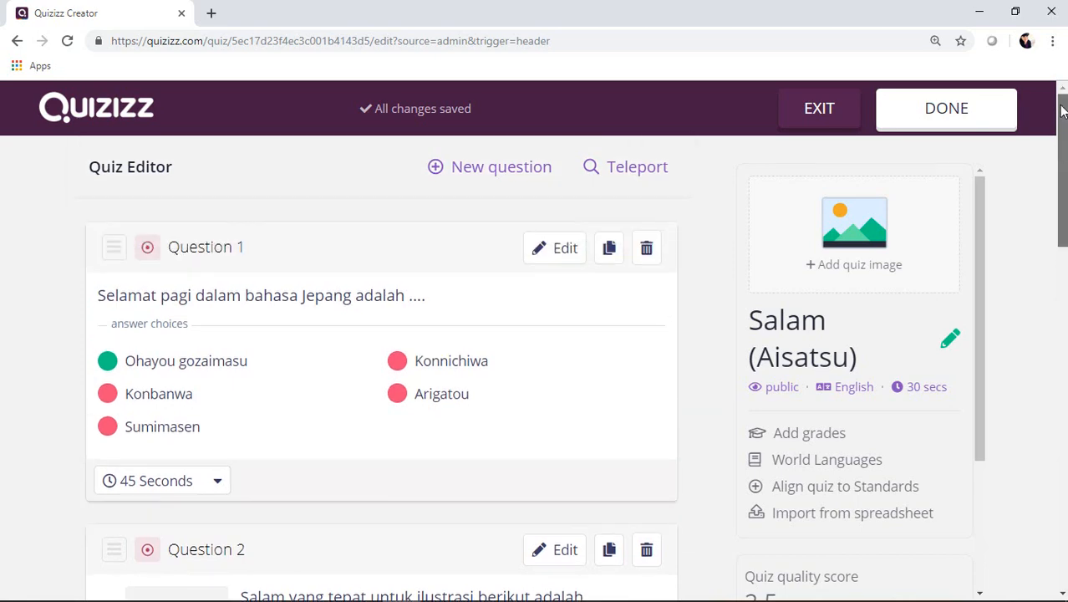
click(953, 117)
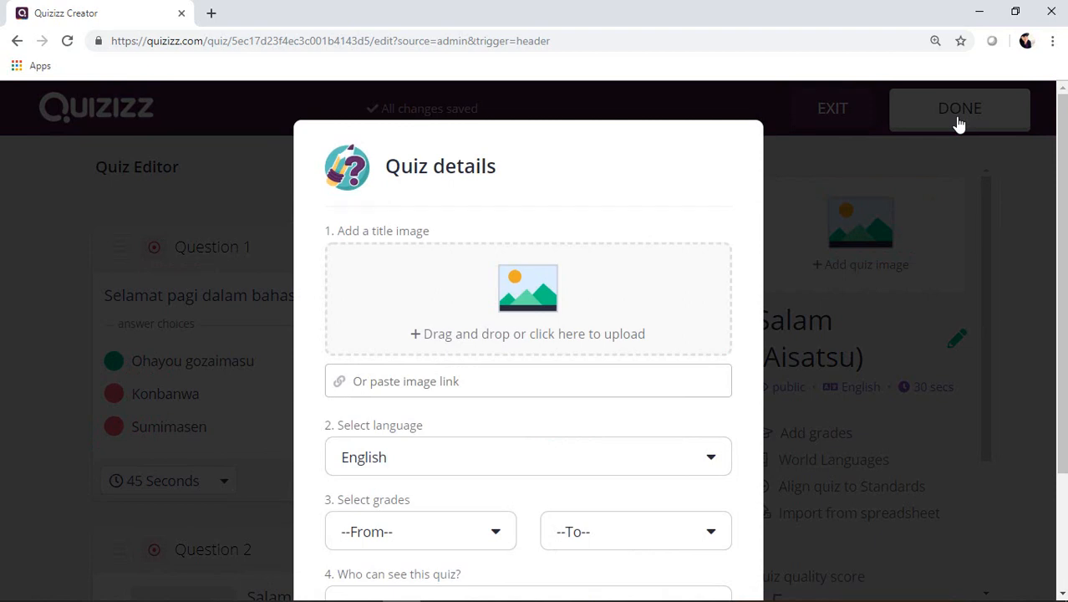
click(535, 306)
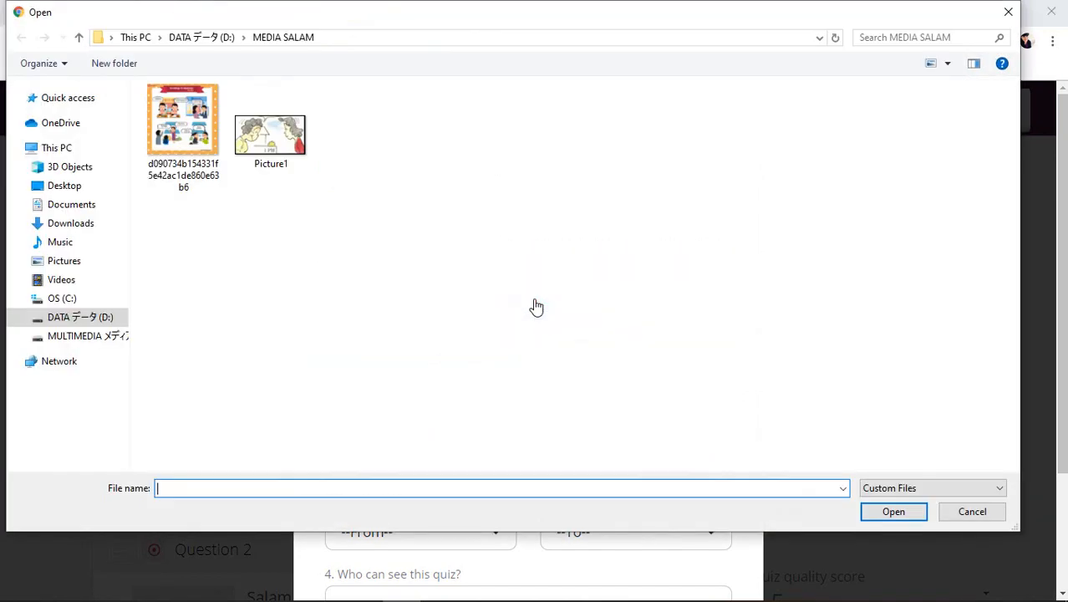
click(183, 142)
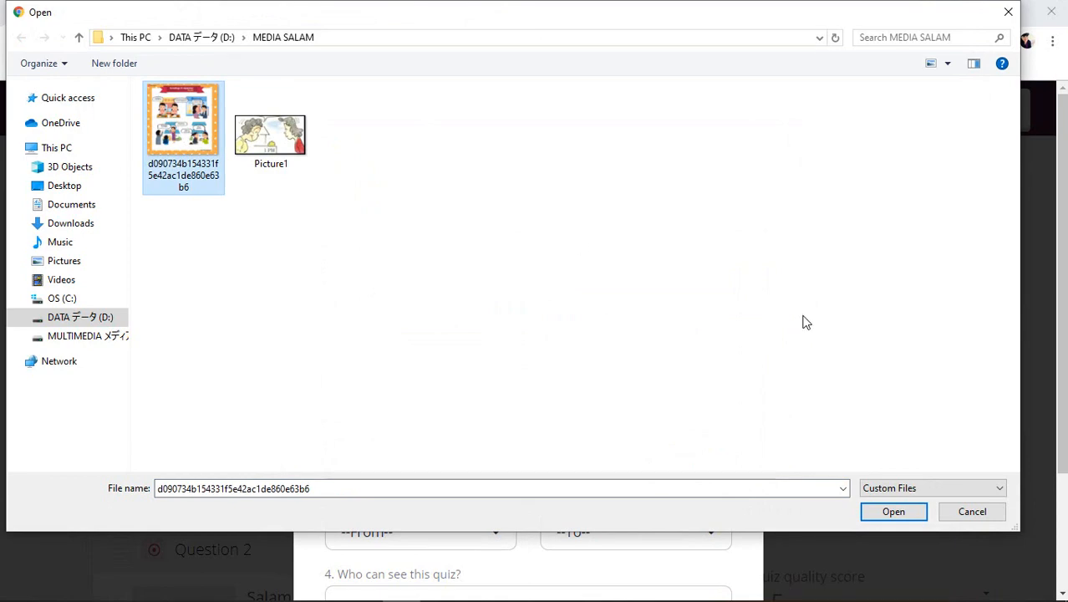
click(885, 512)
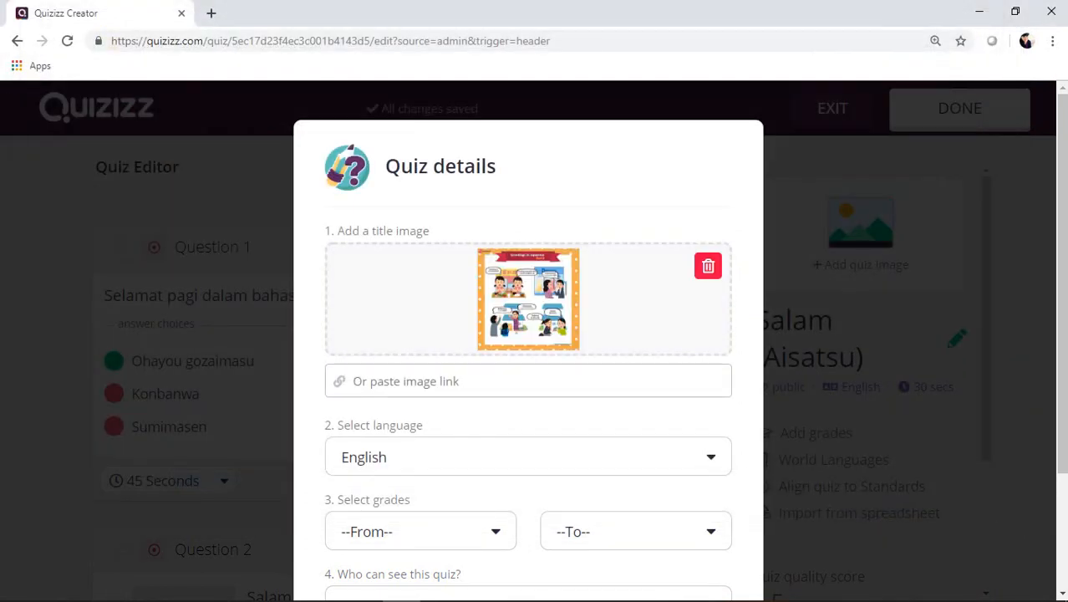
Set the quiz's grade range to start at 10th grade in the quiz details.
scroll(1062, 375, down, 2)
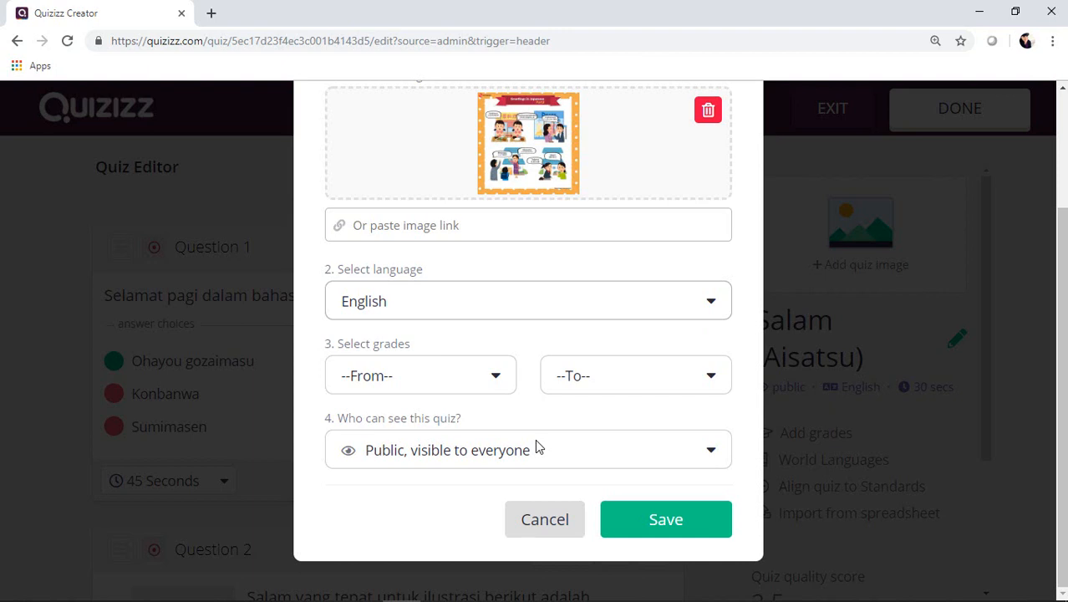
click(496, 375)
drag(534, 440, 528, 517)
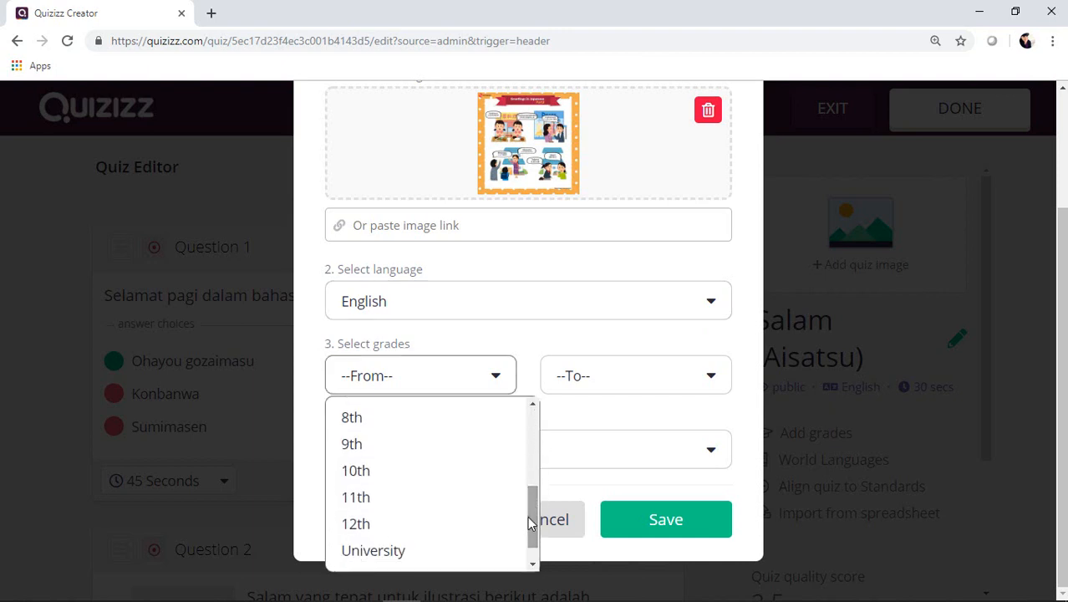
click(434, 469)
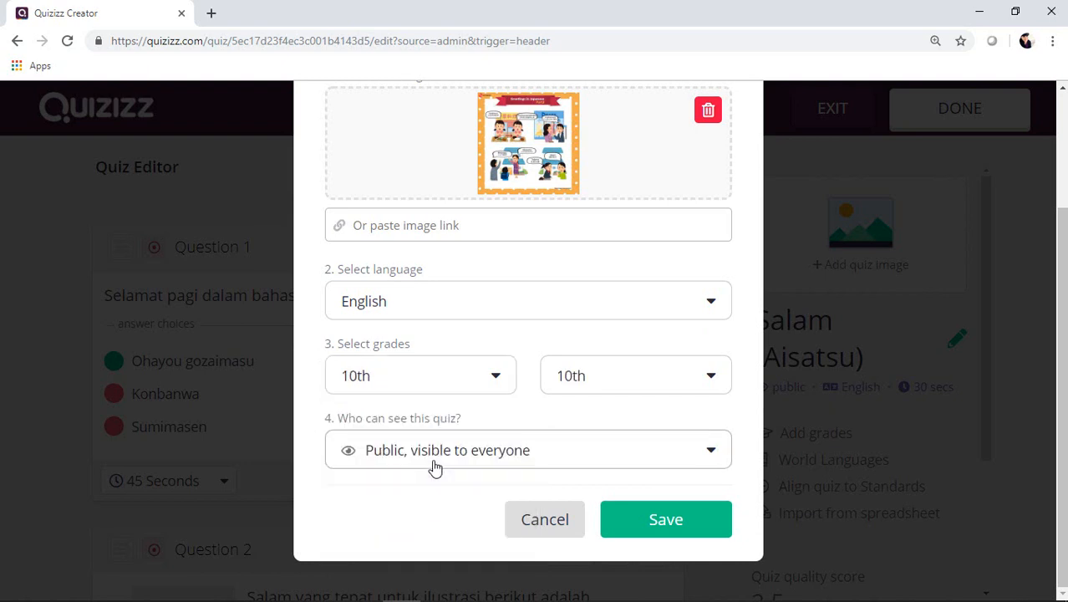
Choose "Public, visible to everyone" as the quiz's visibility and save the quiz details.
click(634, 465)
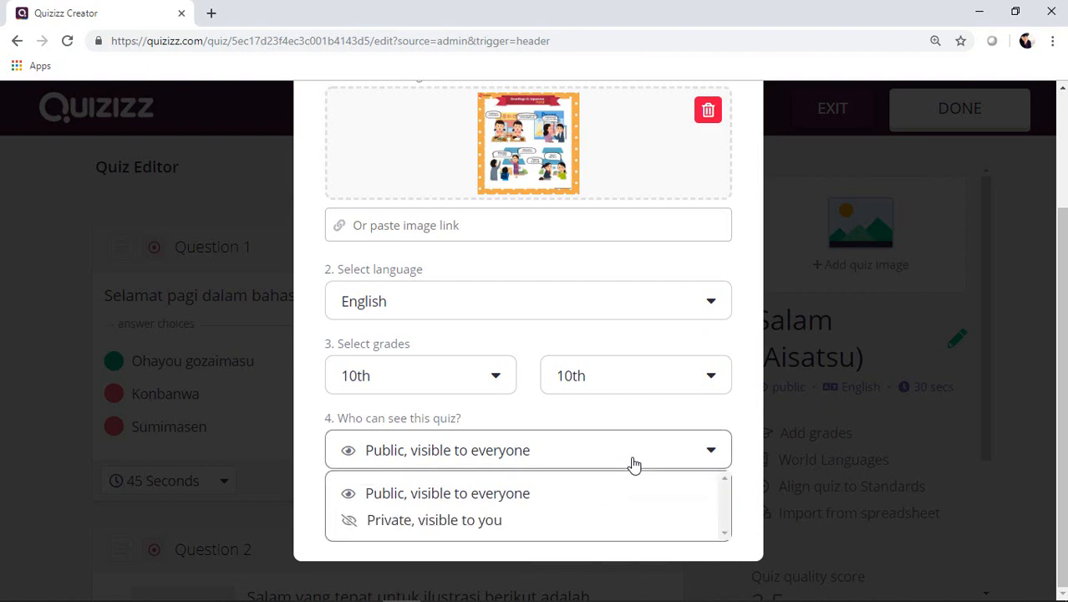
click(557, 500)
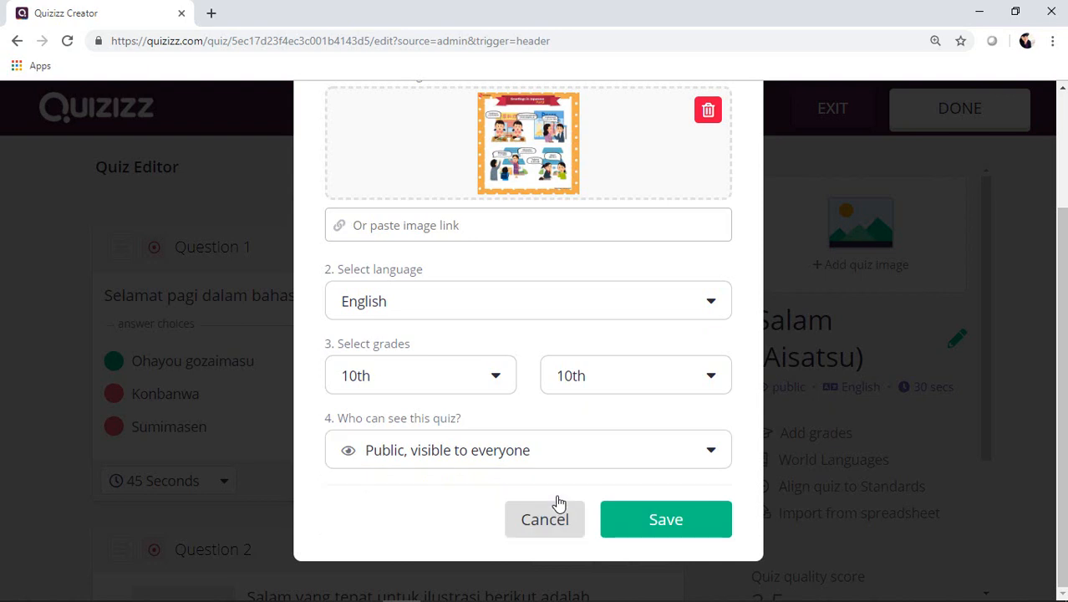
click(682, 532)
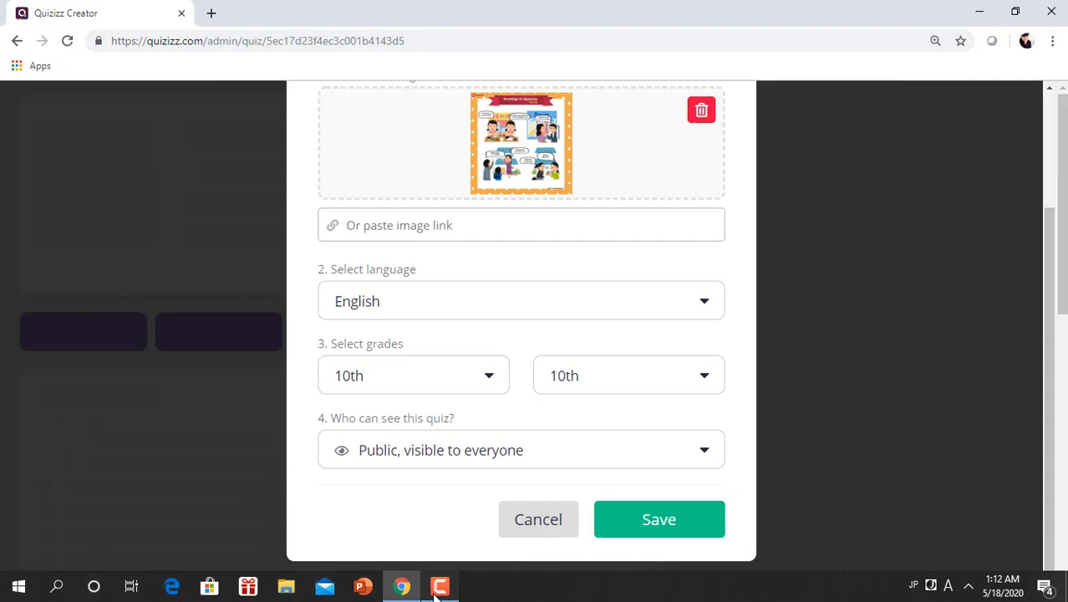
click(437, 588)
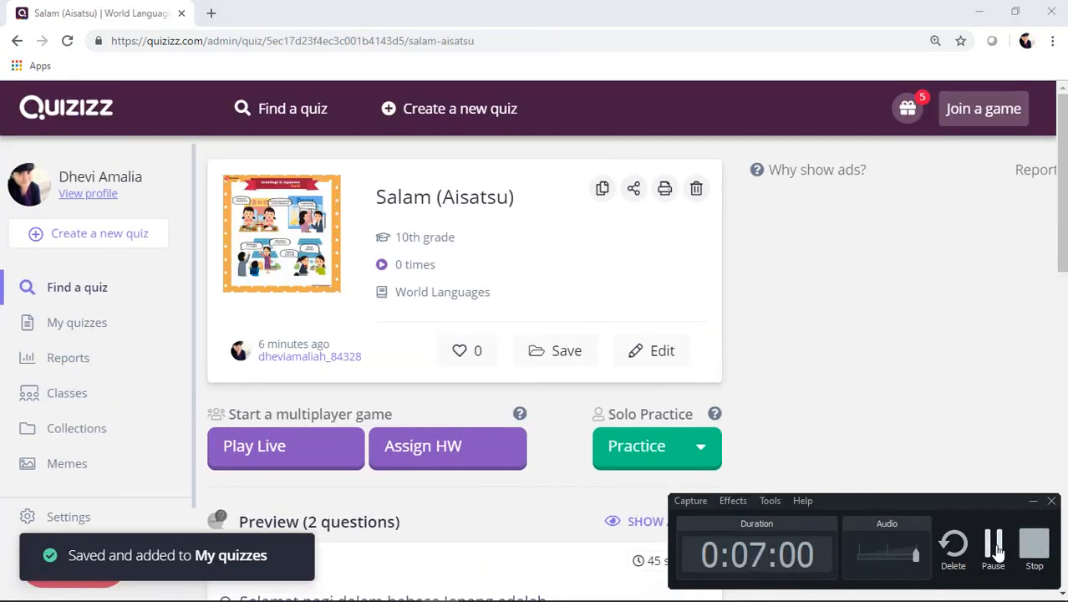
click(995, 548)
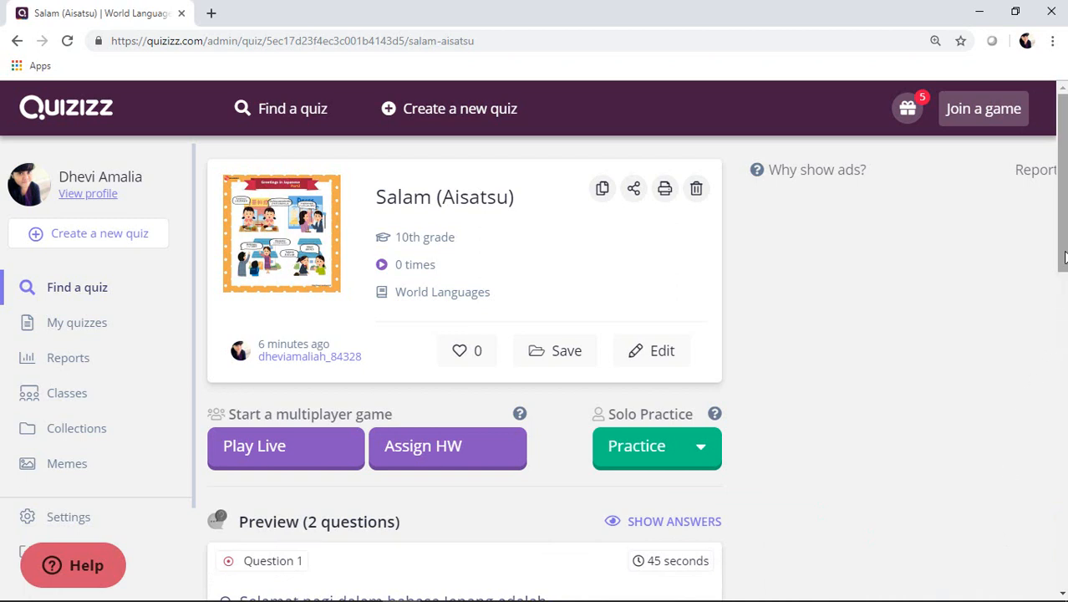
mouse_move(1064, 257)
mouse_down()
mouse_move(1063, 417)
mouse_move(1064, 255)
mouse_up()
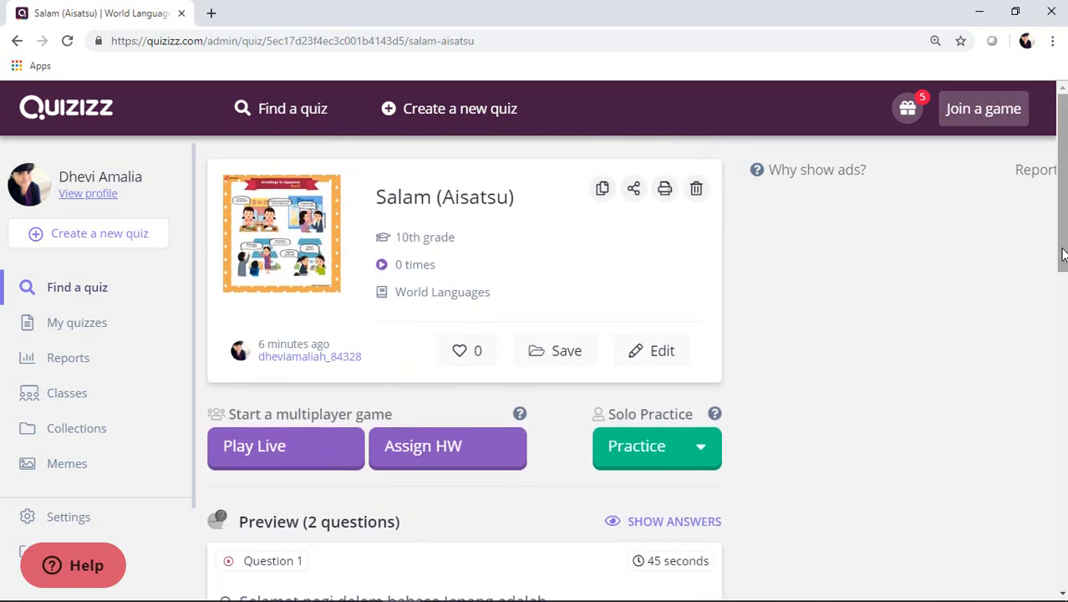